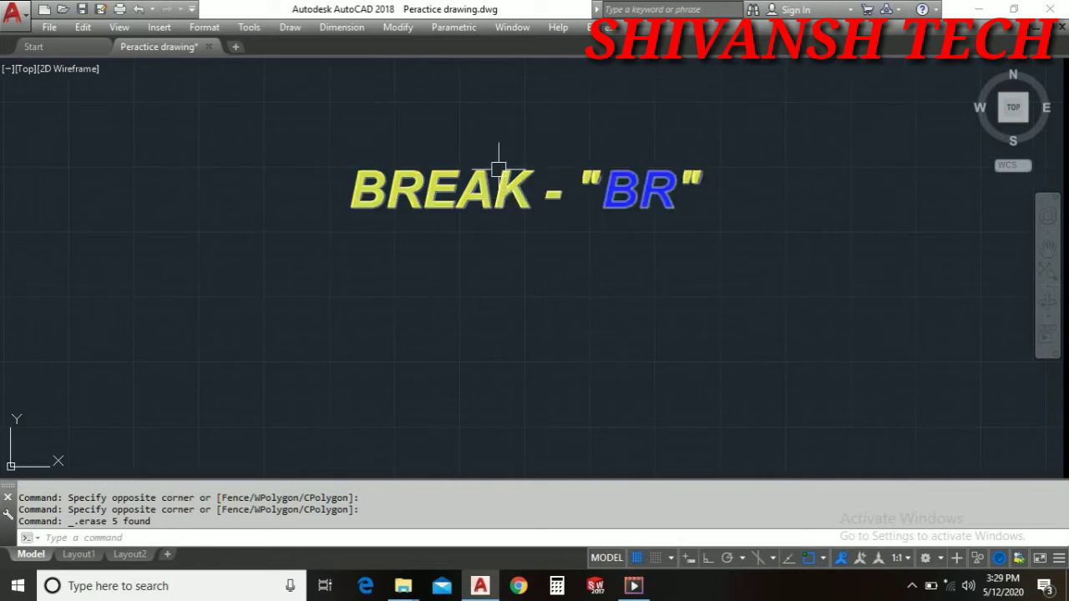
pyautogui.moveTo(496, 162); pyautogui.dragTo(592, 278, button='middle')
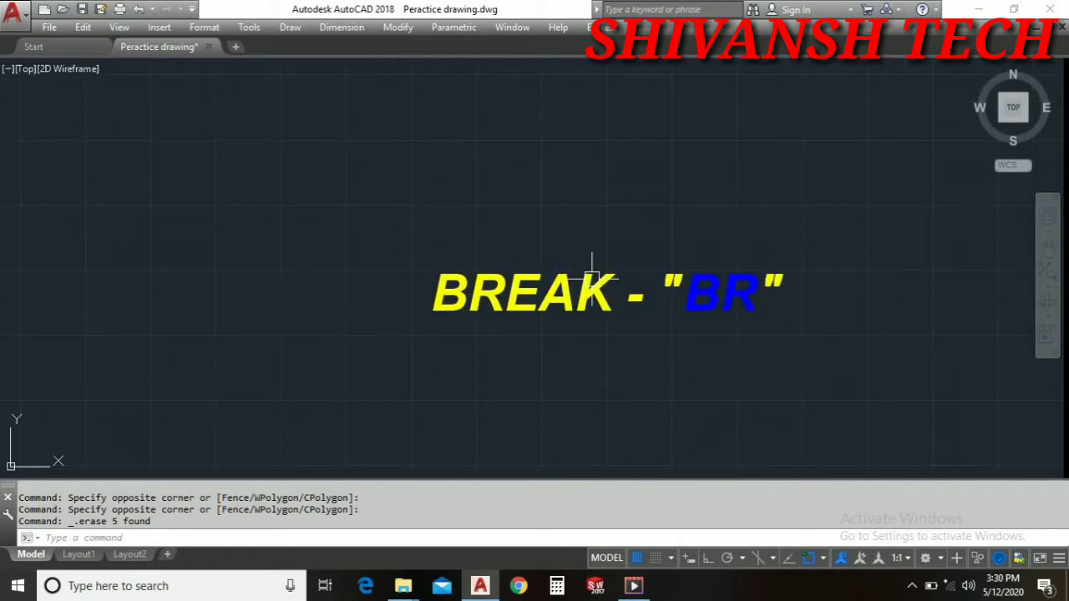
pyautogui.scroll(2, 565, 288)
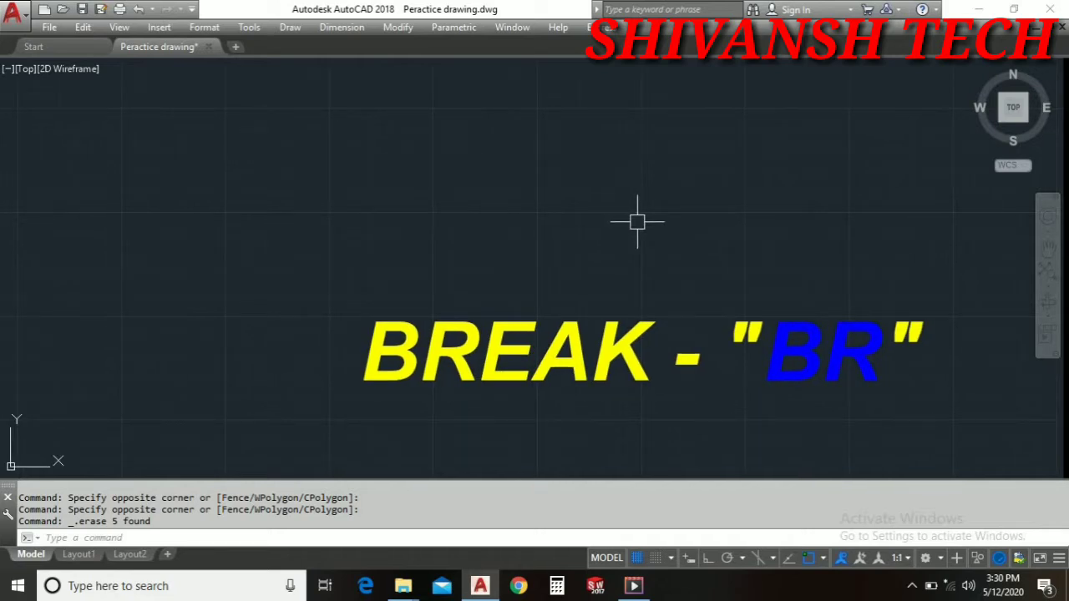
pyautogui.moveTo(586, 249)
pyautogui.mouseDown(button='middle')
pyautogui.moveTo(552, 282)
pyautogui.moveTo(510, 269)
pyautogui.mouseUp(button='middle')
pyautogui.moveTo(575, 181)
pyautogui.mouseDown(button='middle')
pyautogui.moveTo(585, 243)
pyautogui.moveTo(587, 167)
pyautogui.mouseUp(button='middle')
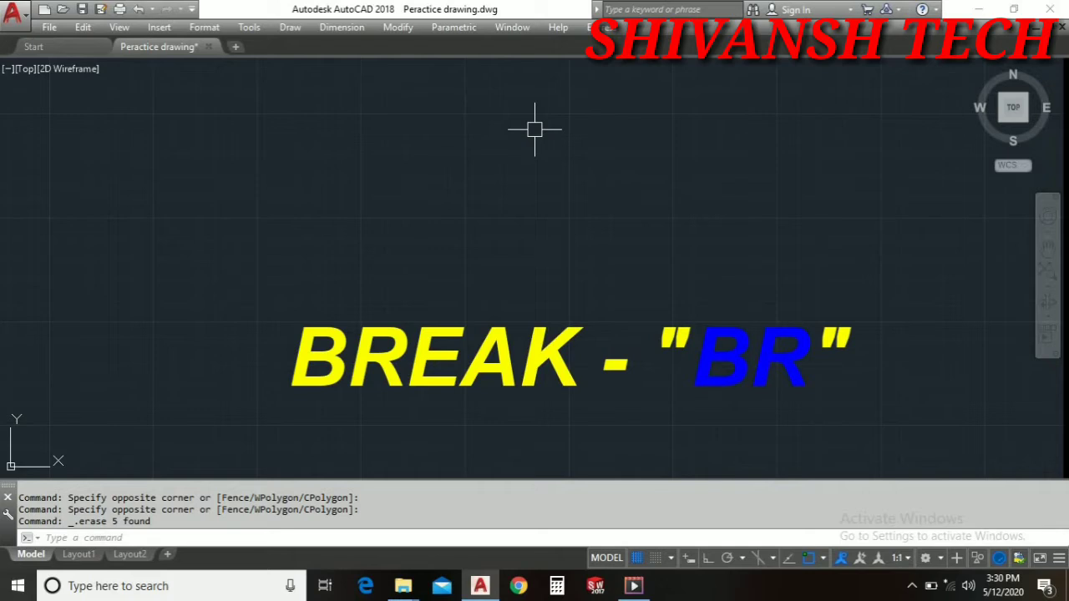
pyautogui.moveTo(555, 133)
pyautogui.mouseDown(button='middle')
pyautogui.moveTo(570, 233)
pyautogui.moveTo(513, 206)
pyautogui.mouseUp(button='middle')
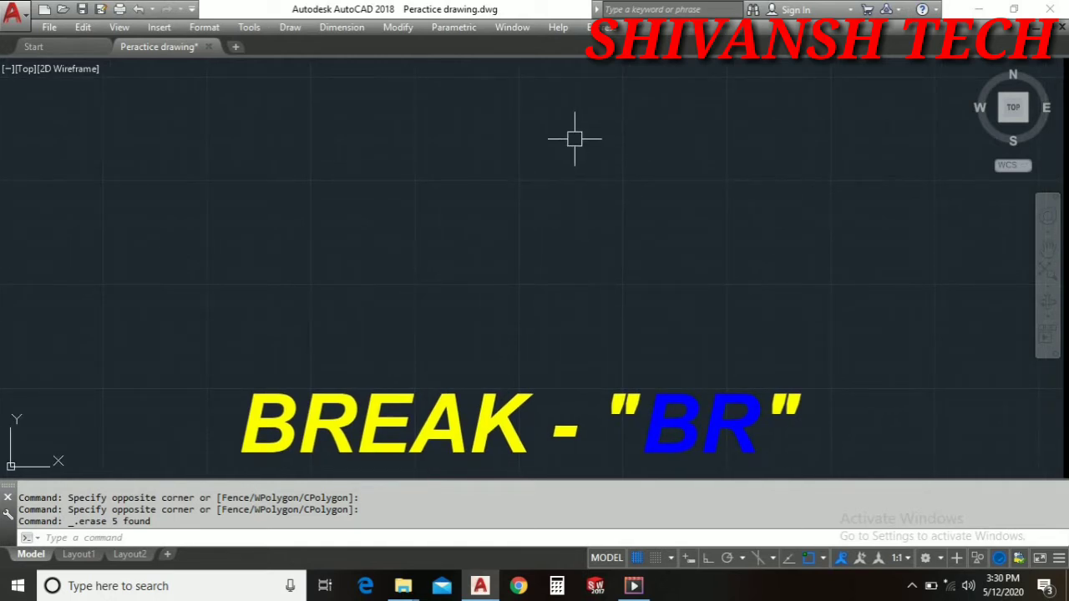
# Step: Draw a three-segment multiline forming a roughly closed triangle above the BREAK title text
pyautogui.press('Return')
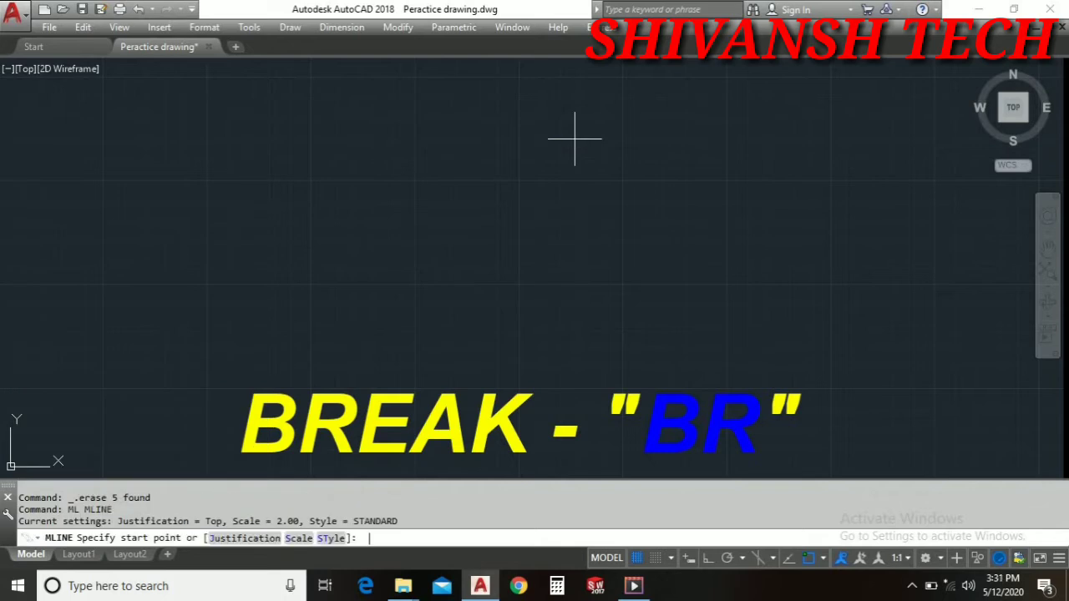
pyautogui.click(332, 235)
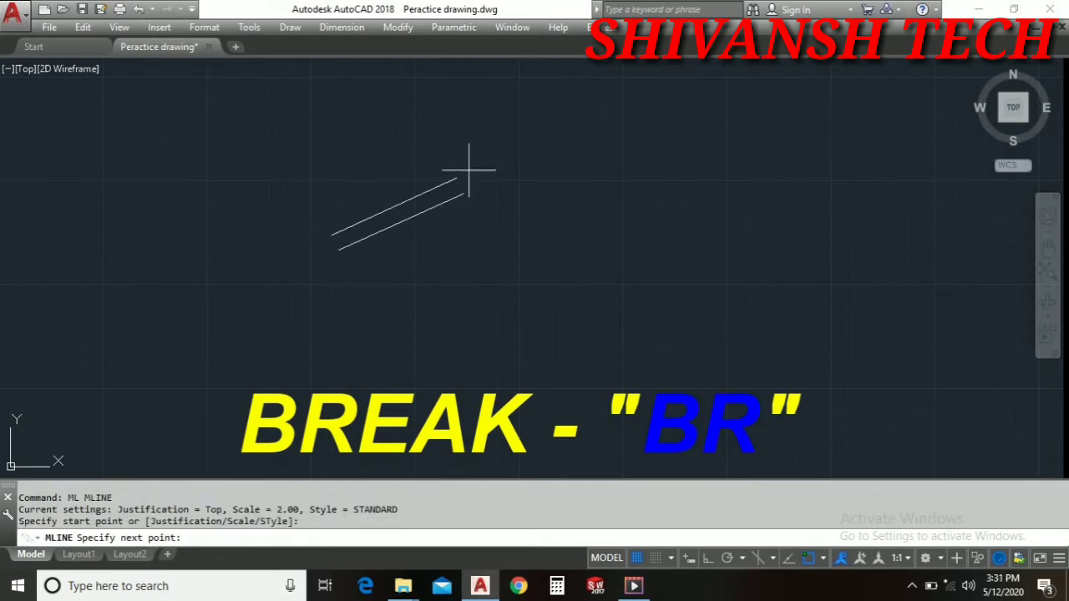
pyautogui.click(556, 118)
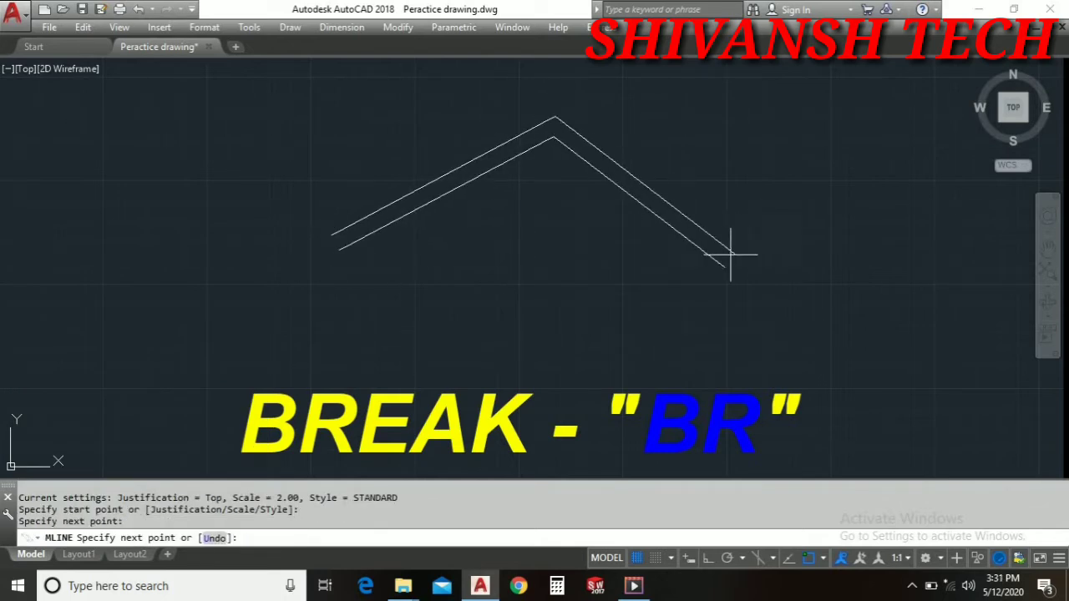
pyautogui.click(687, 258)
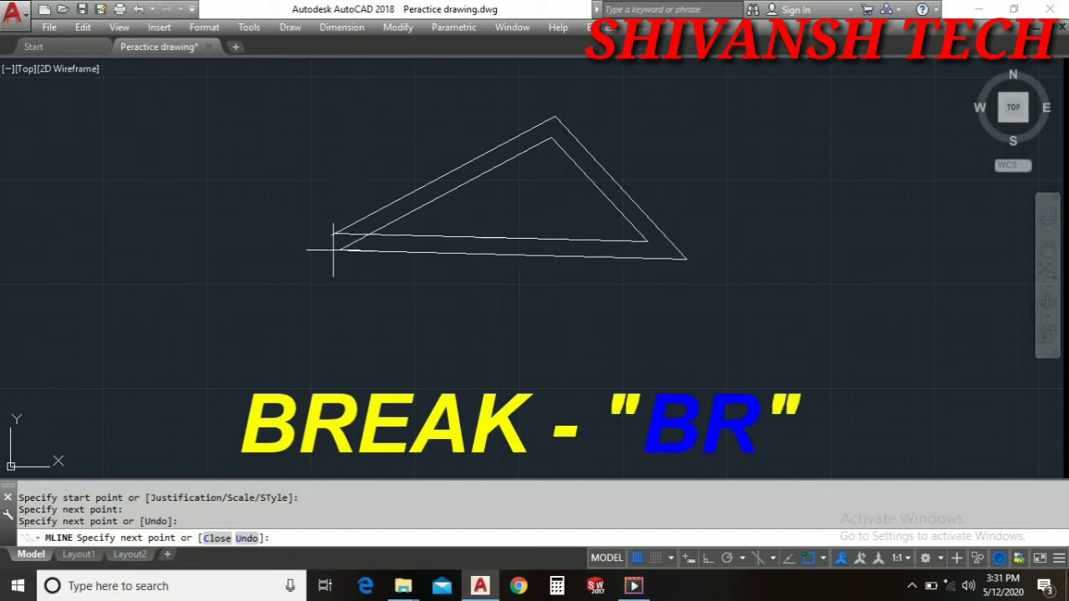
pyautogui.click(307, 254)
pyautogui.rightClick(338, 287)
pyautogui.click(349, 285)
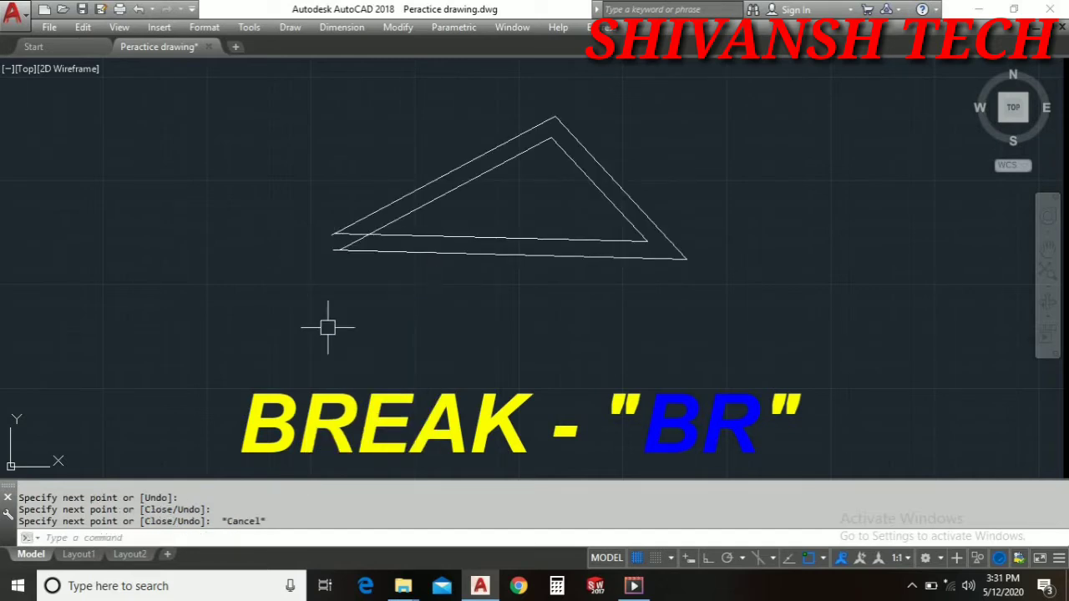
# Step: Try to break the multiline triangle at its inner left sloping edge using the Break command
pyautogui.scroll(2, 548, 214)
pyautogui.moveTo(548, 214)
pyautogui.mouseDown(button='middle')
pyautogui.moveTo(577, 212)
pyautogui.moveTo(620, 158)
pyautogui.moveTo(615, 239)
pyautogui.mouseUp(button='middle')
pyautogui.scroll(-2, 611, 177)
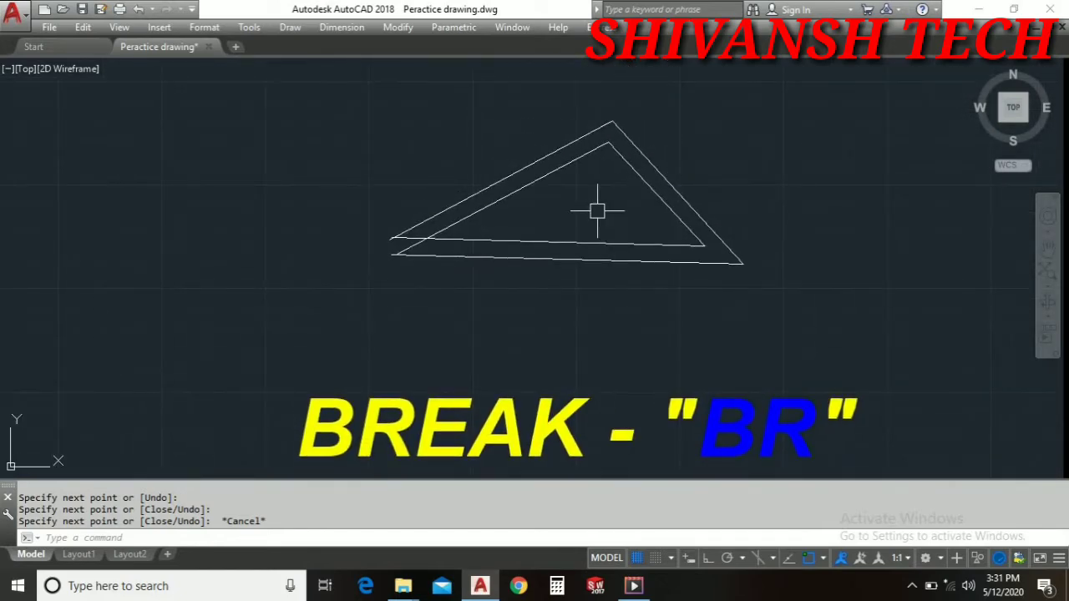
pyautogui.click(398, 28)
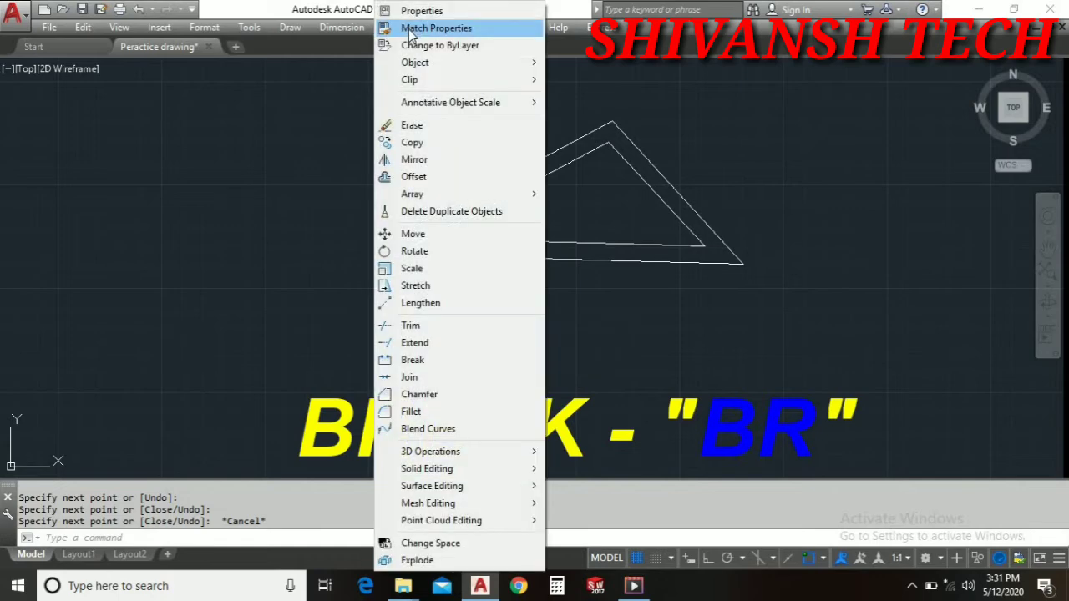
pyautogui.click(450, 362)
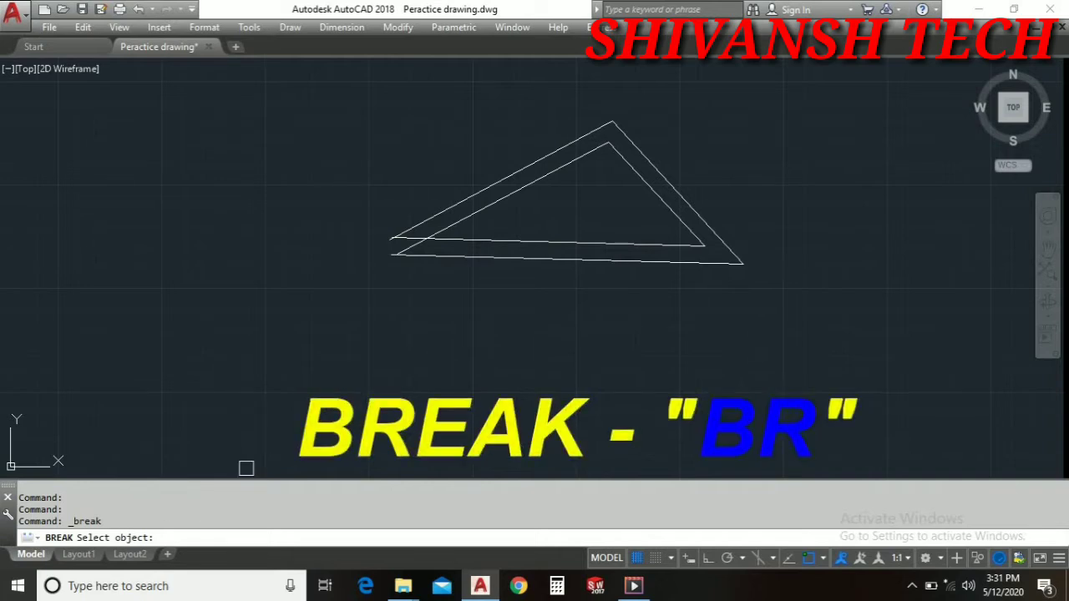
pyautogui.click(545, 178)
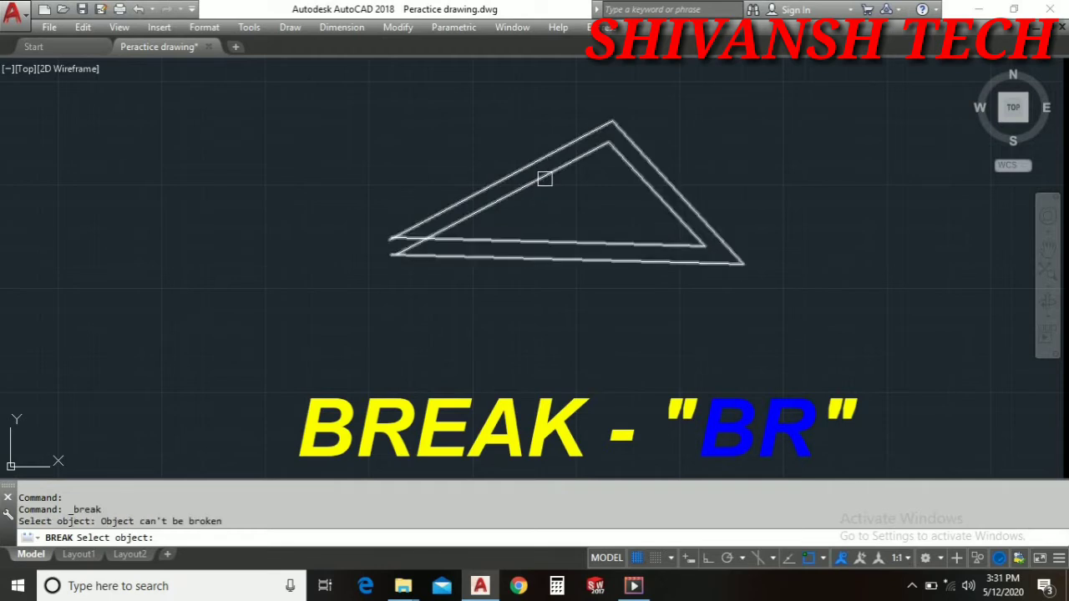
pyautogui.press('Return')
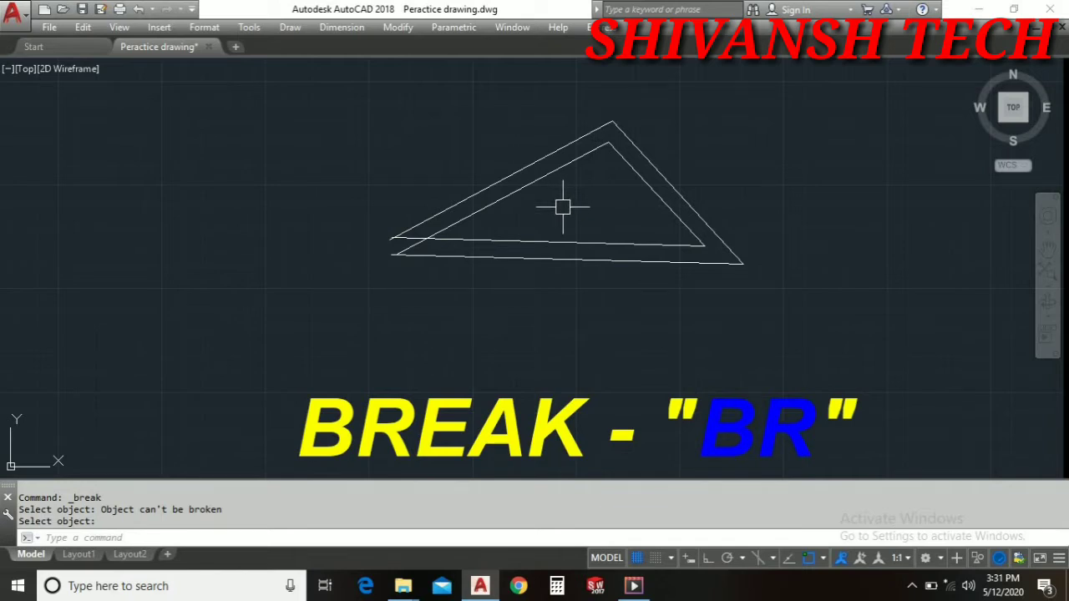
# Step: Retry the break on the multiline's inner left slope with the BR command alias
pyautogui.write('BR')
pyautogui.press('Return')
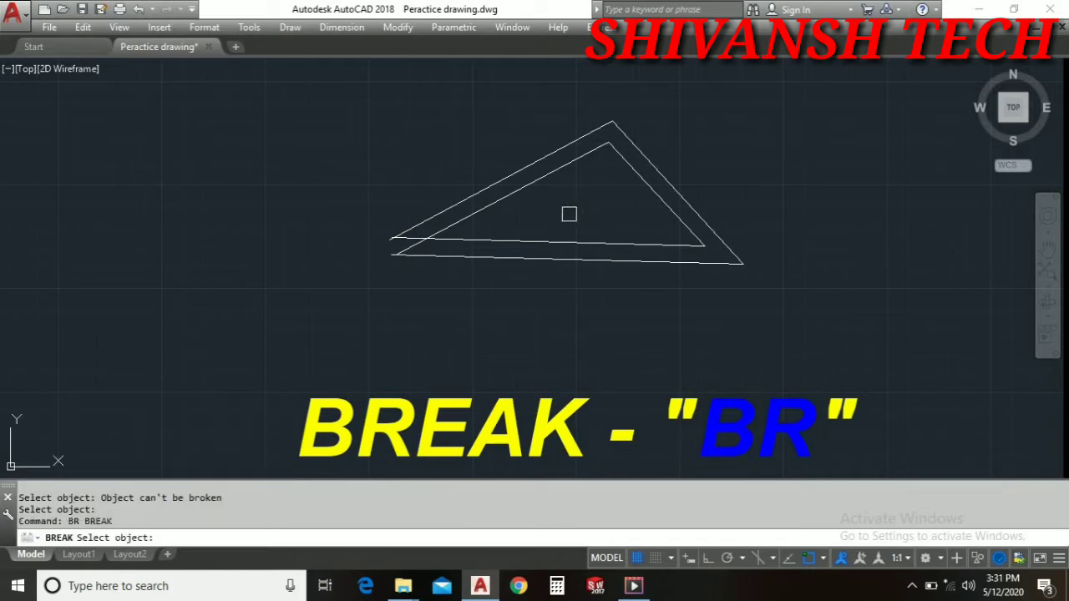
pyautogui.click(568, 214)
pyautogui.click(524, 146)
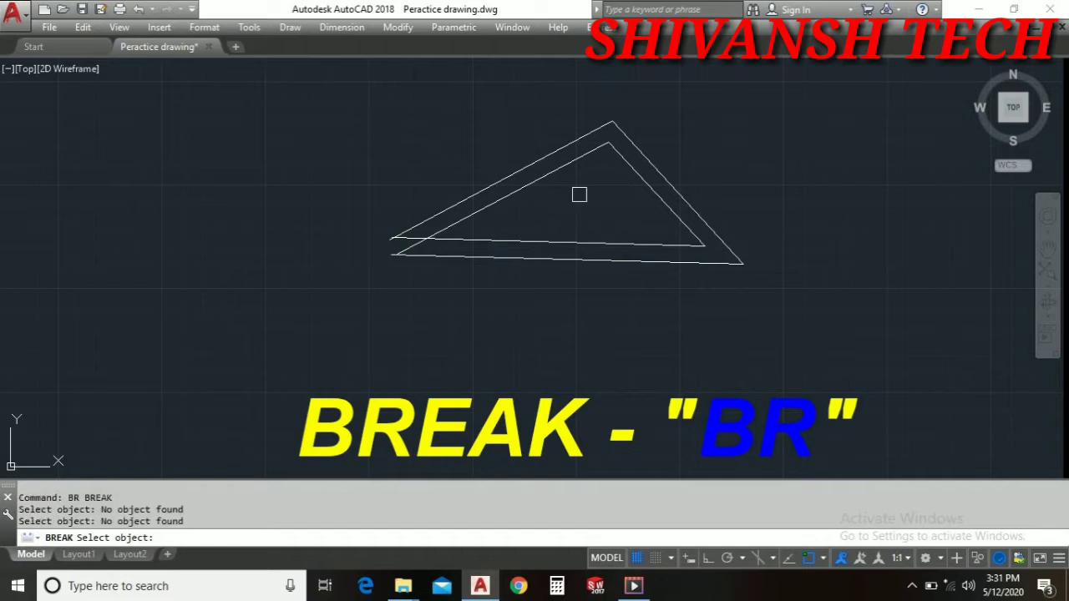
pyautogui.click(564, 169)
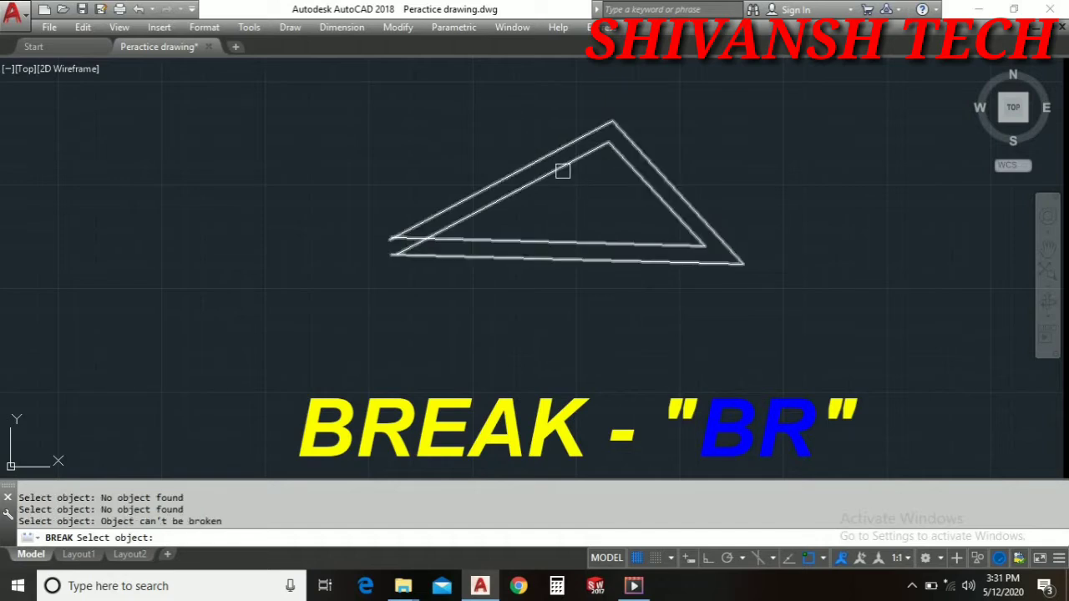
pyautogui.press('Return')
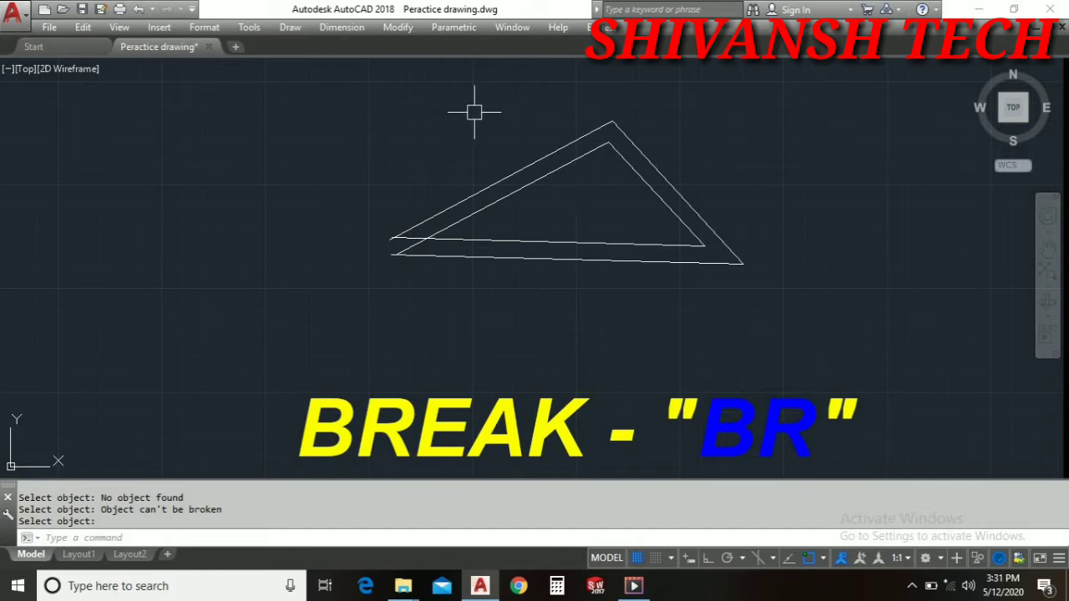
# Step: Repeat Break and try to break the multiline at its outer left sloping edge
pyautogui.press('Return')
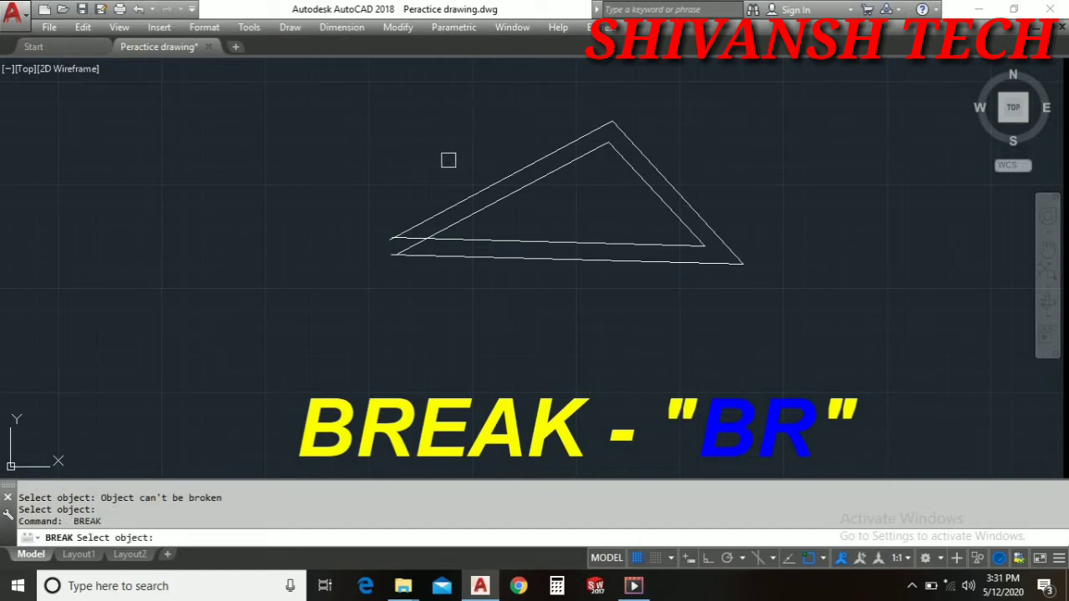
pyautogui.scroll(2, 486, 200)
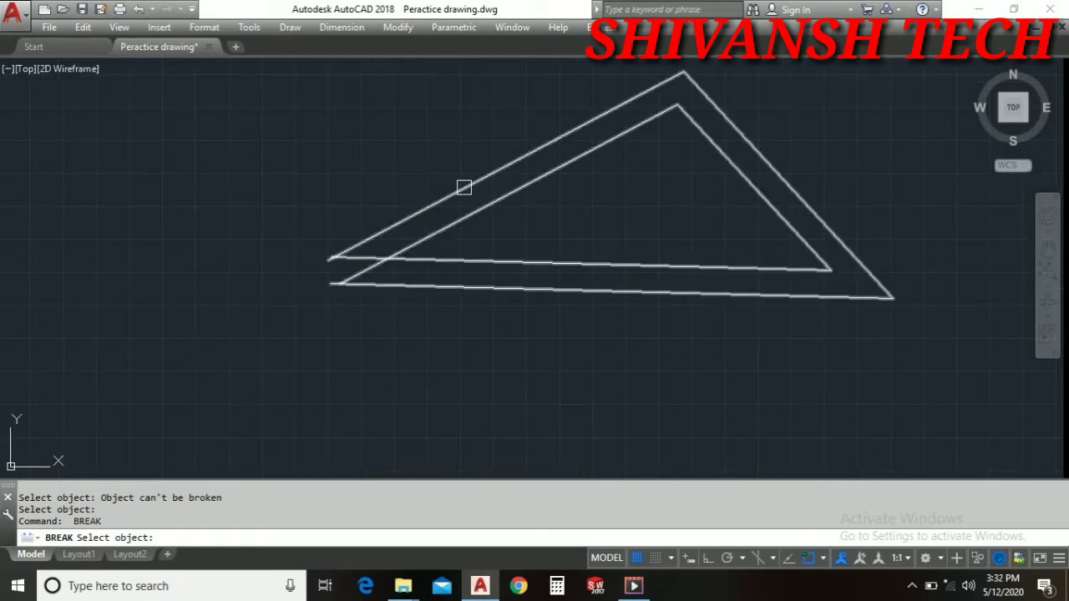
pyautogui.click(464, 187)
pyautogui.click(470, 189)
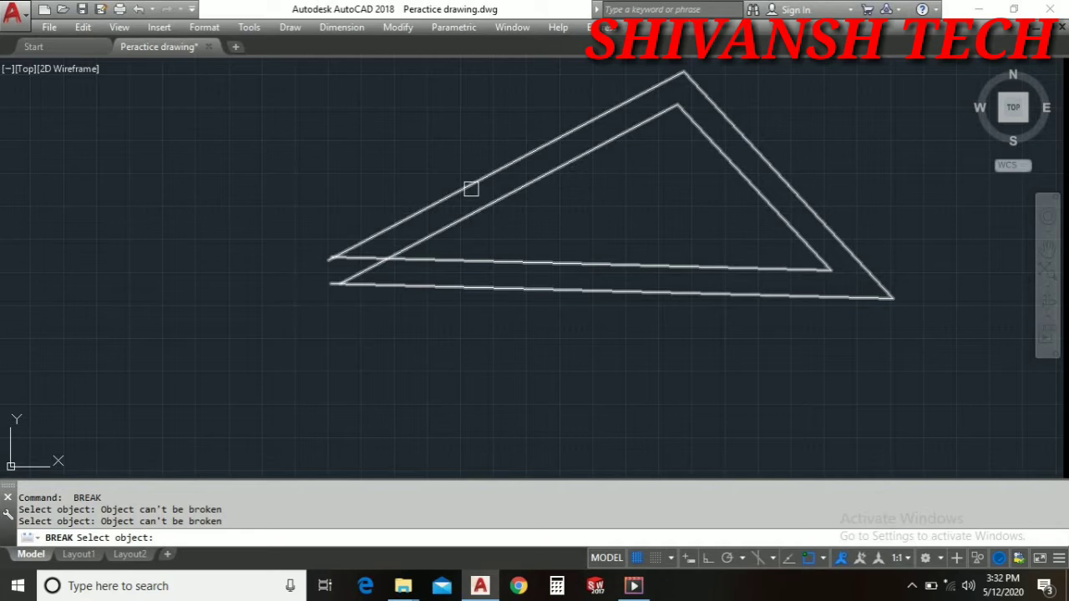
pyautogui.rightClick(572, 206)
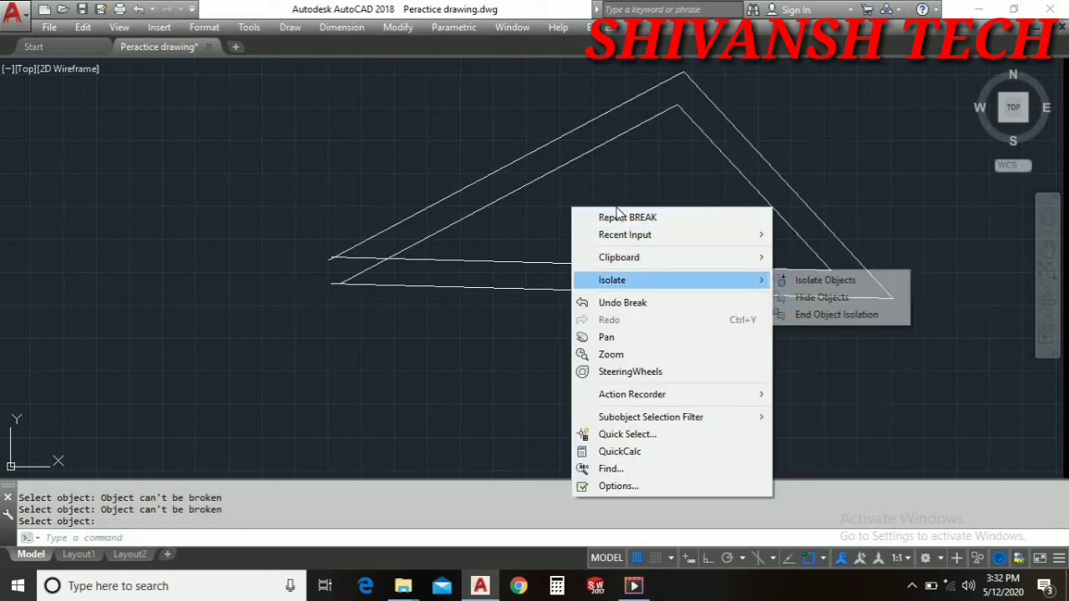
pyautogui.click(619, 193)
# Step: Explode the multiline triangle into separate lines
pyautogui.click(613, 193)
pyautogui.click(630, 188)
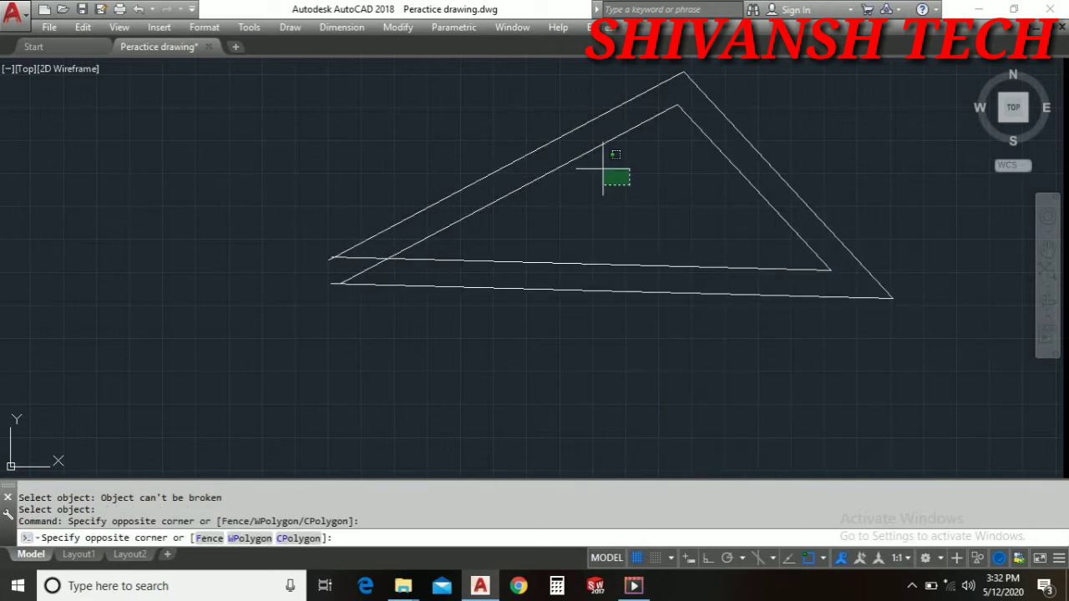
pyautogui.click(488, 106)
pyautogui.write('x')
pyautogui.press('Return')
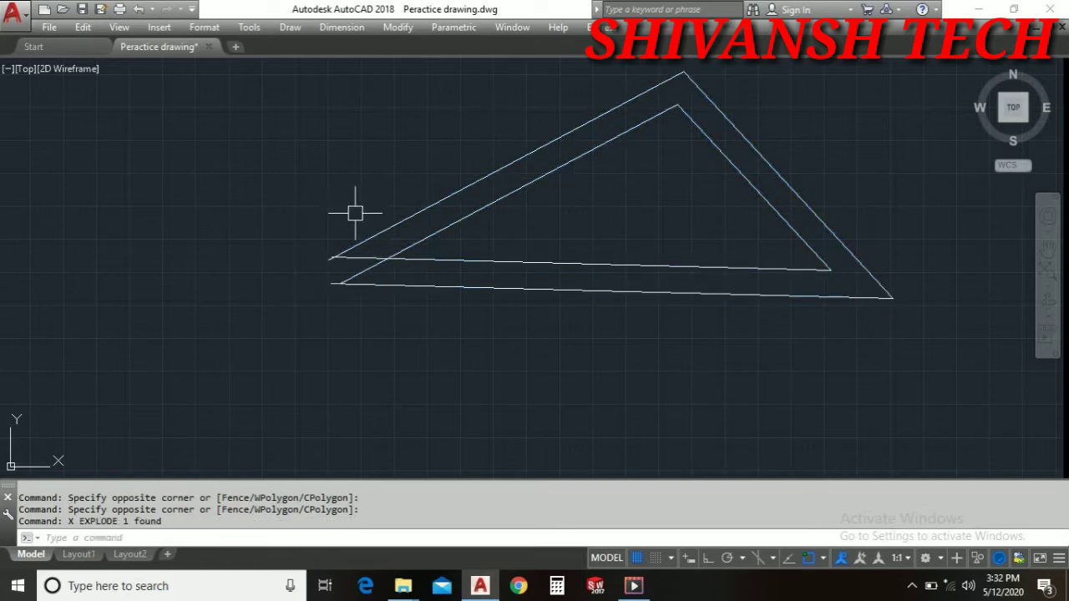
# Step: Break a gap in the middle of the outer left sloping line and another in the upper half of the inner one
pyautogui.write('br')
pyautogui.press('Return')
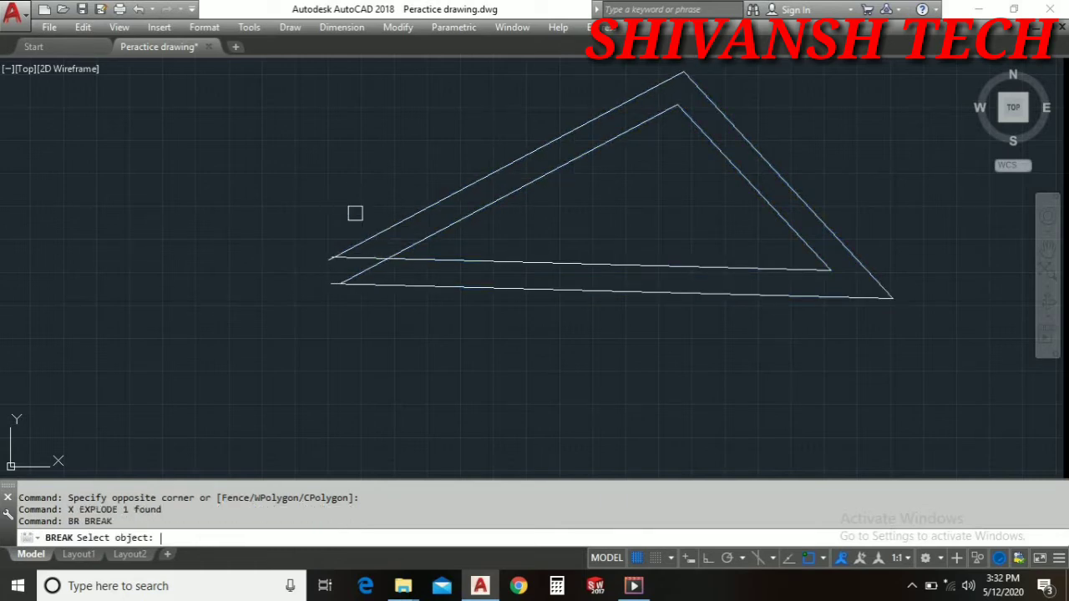
pyautogui.click(426, 209)
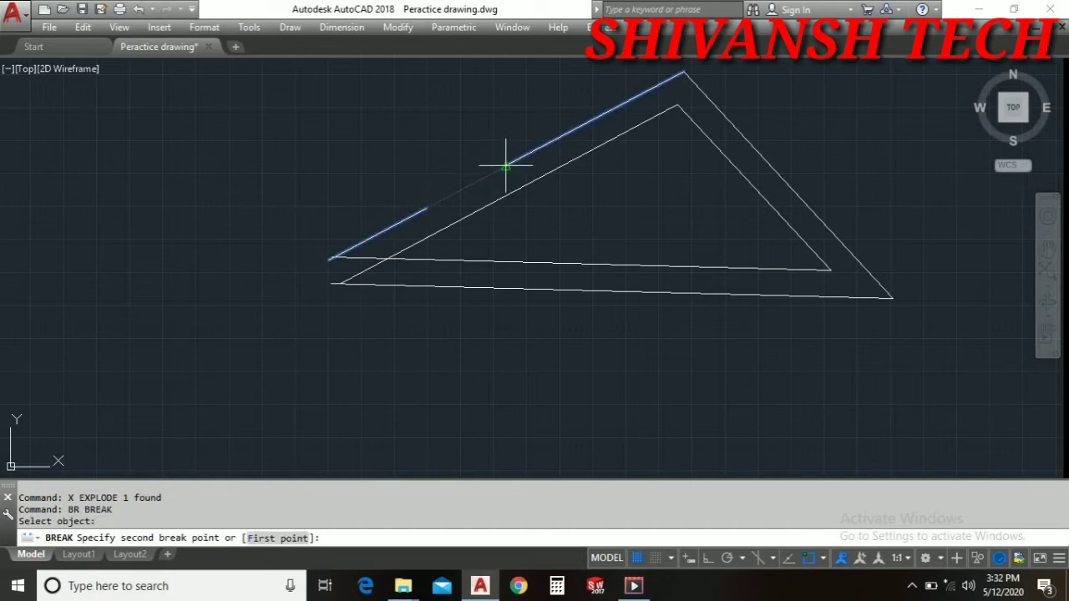
pyautogui.click(506, 167)
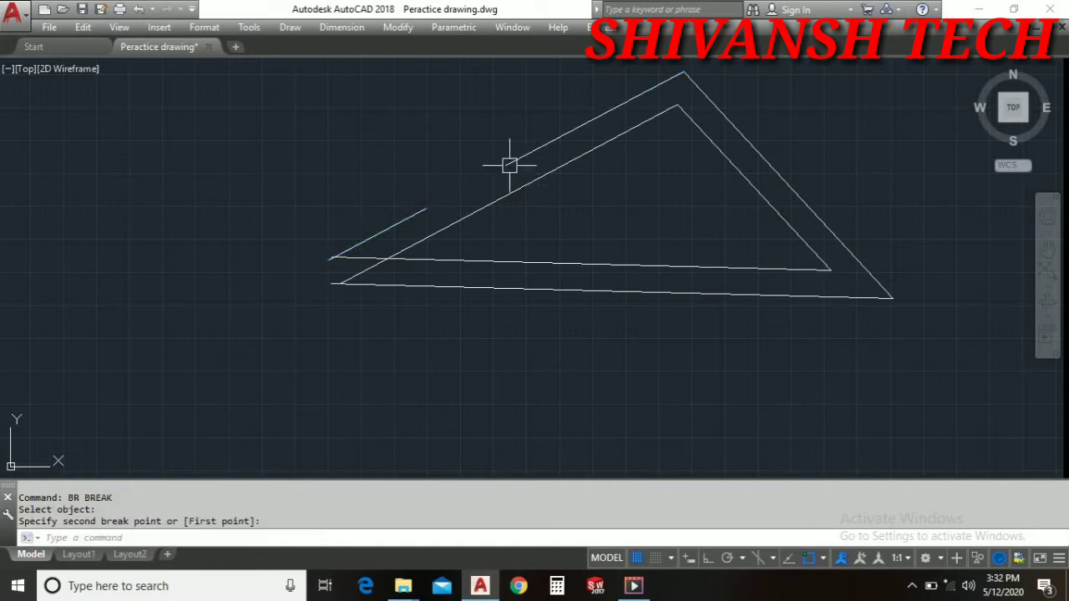
pyautogui.press('Return')
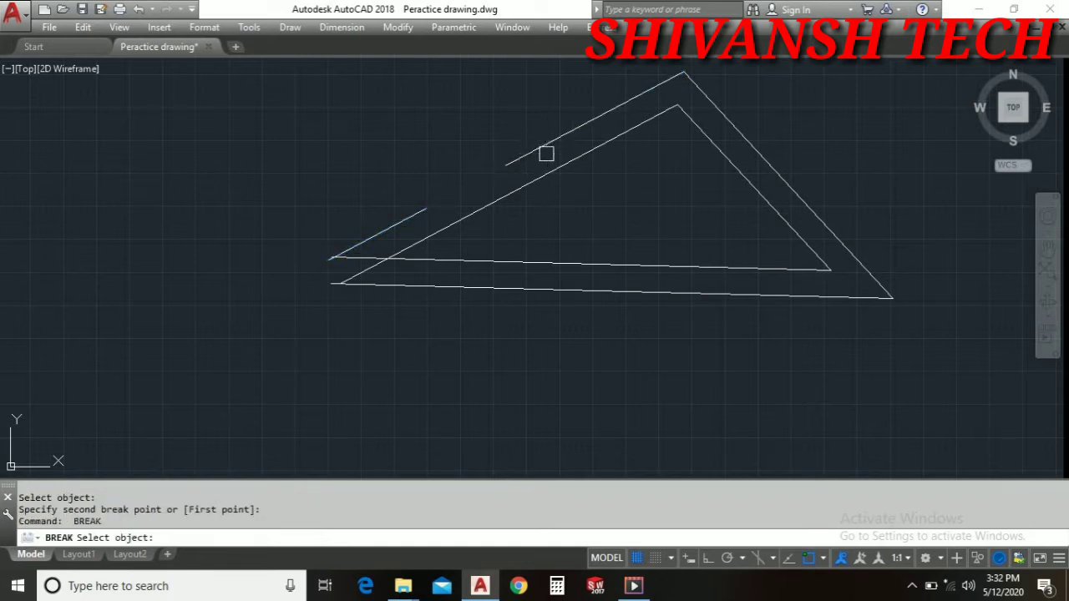
pyautogui.click(527, 183)
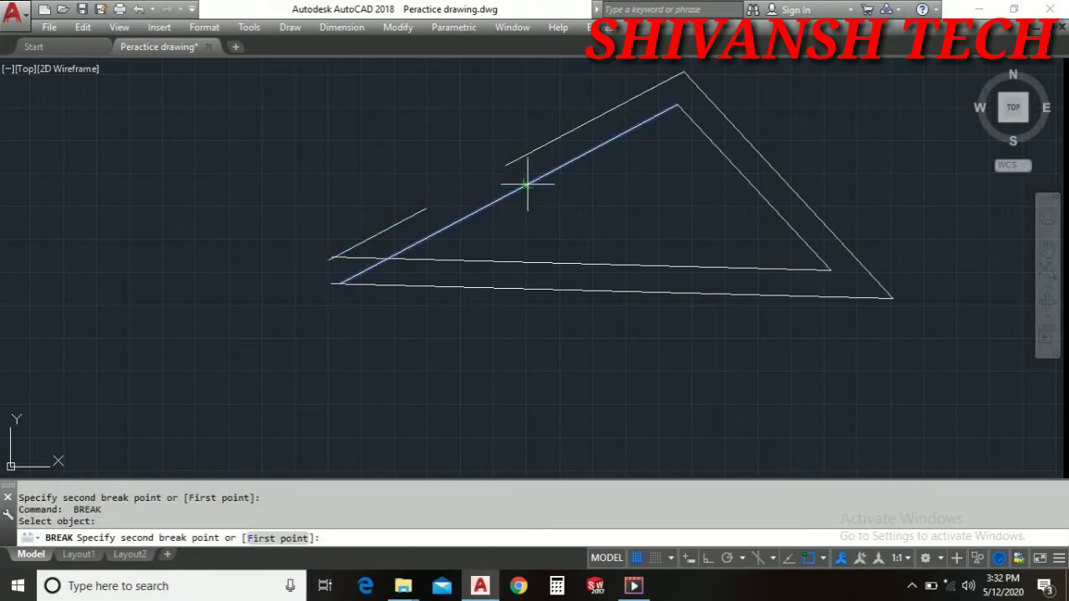
pyautogui.click(614, 139)
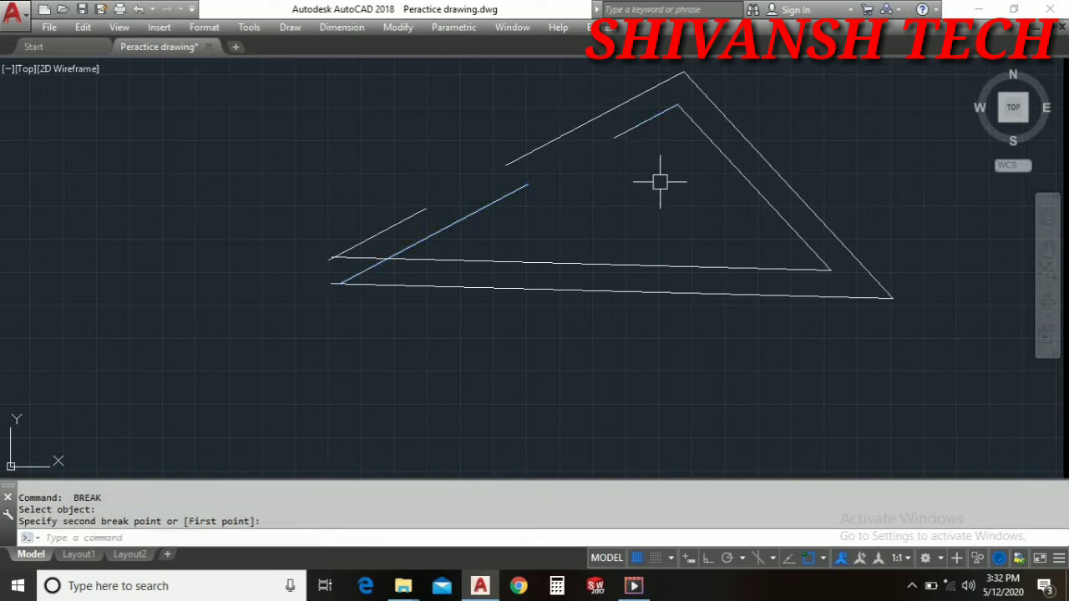
# Step: Break a gap in the inner right sloping line and another in the upper of the two base lines
pyautogui.press('Return')
pyautogui.click(707, 136)
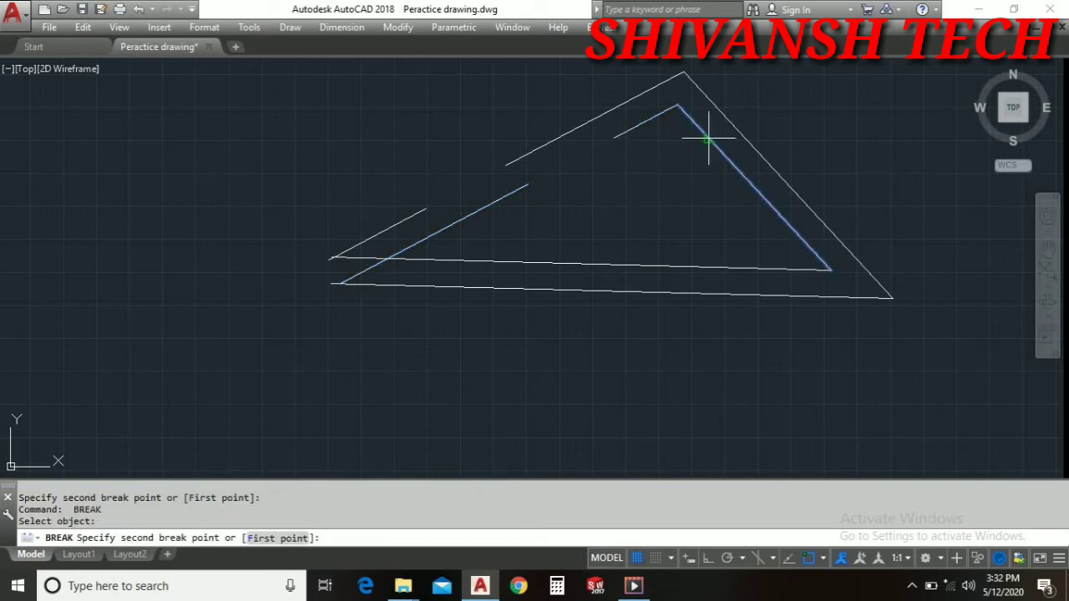
pyautogui.click(777, 211)
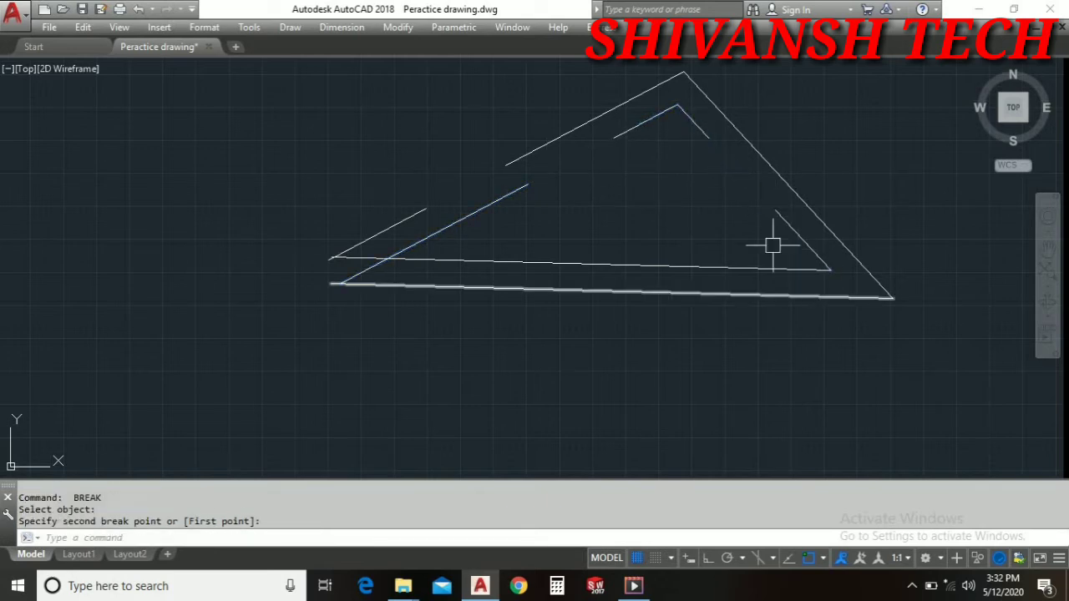
pyautogui.press('Return')
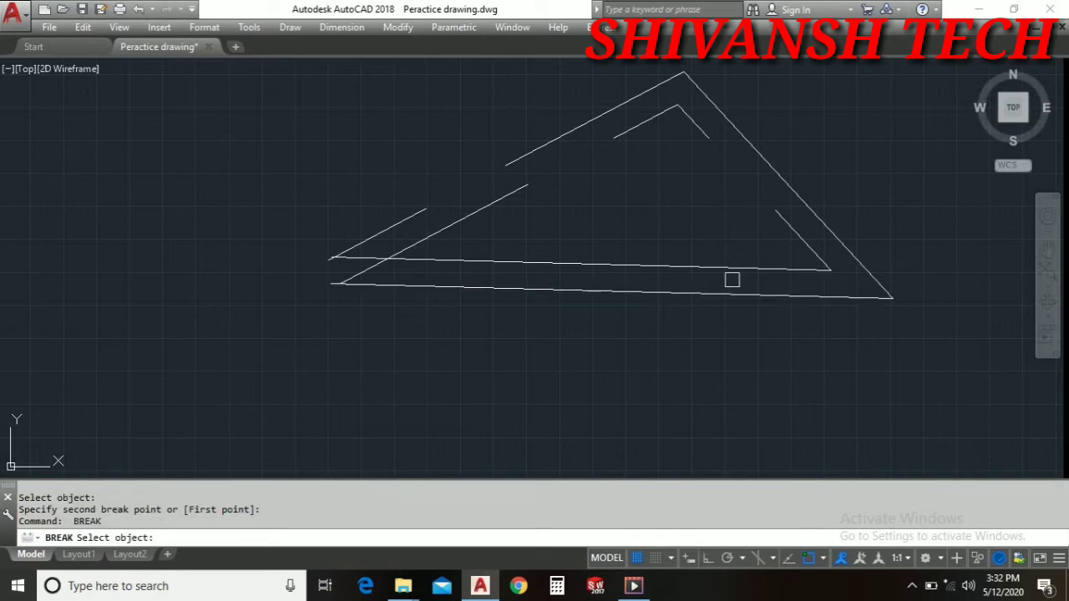
pyautogui.click(565, 265)
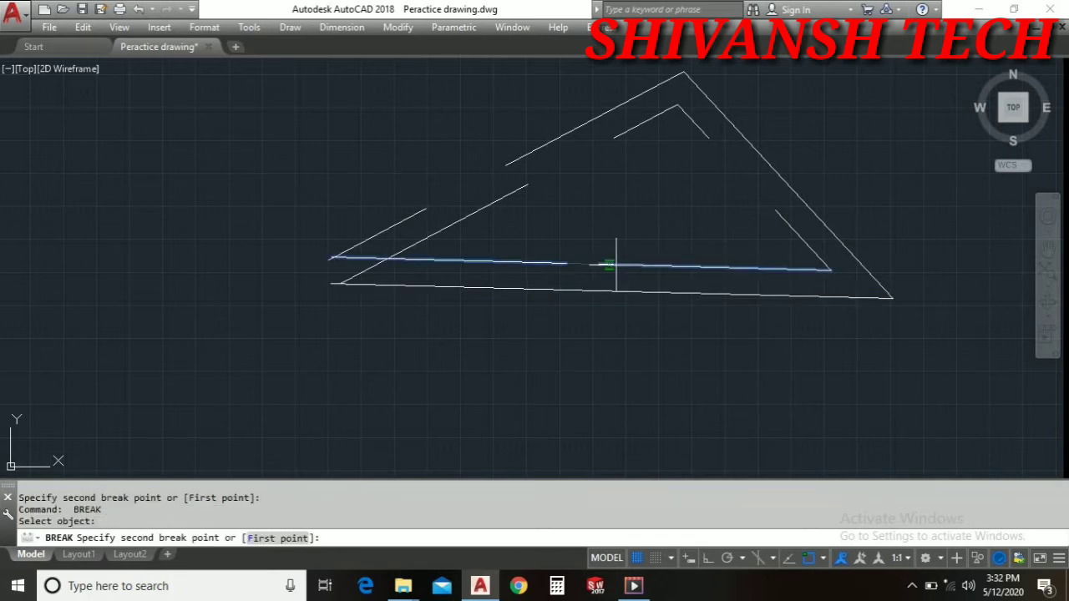
pyautogui.click(674, 268)
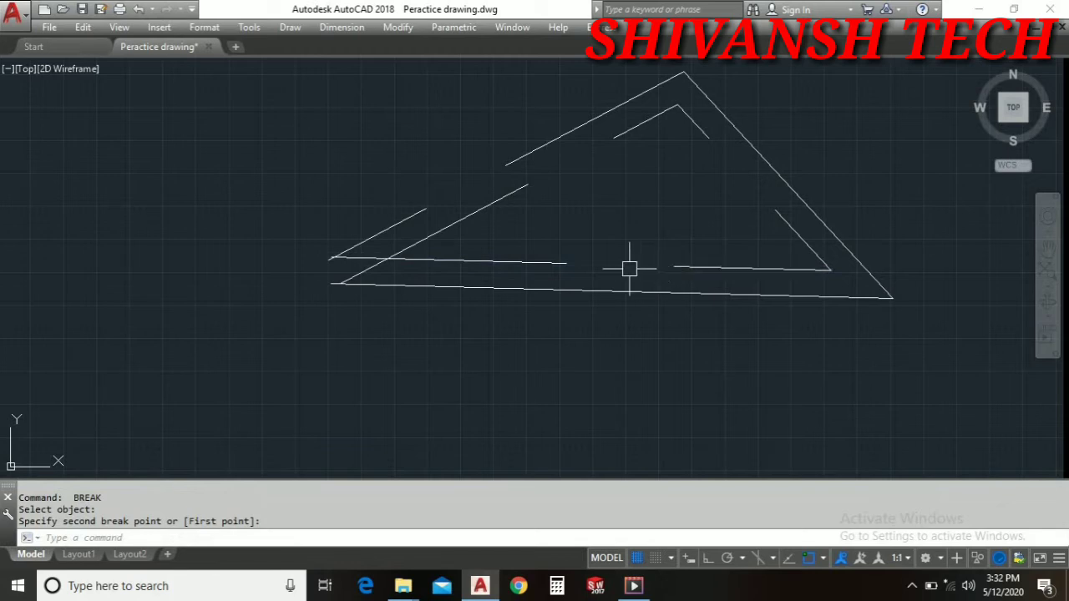
# Step: Break a gap in the middle of the lower base line of the triangle
pyautogui.press('Return')
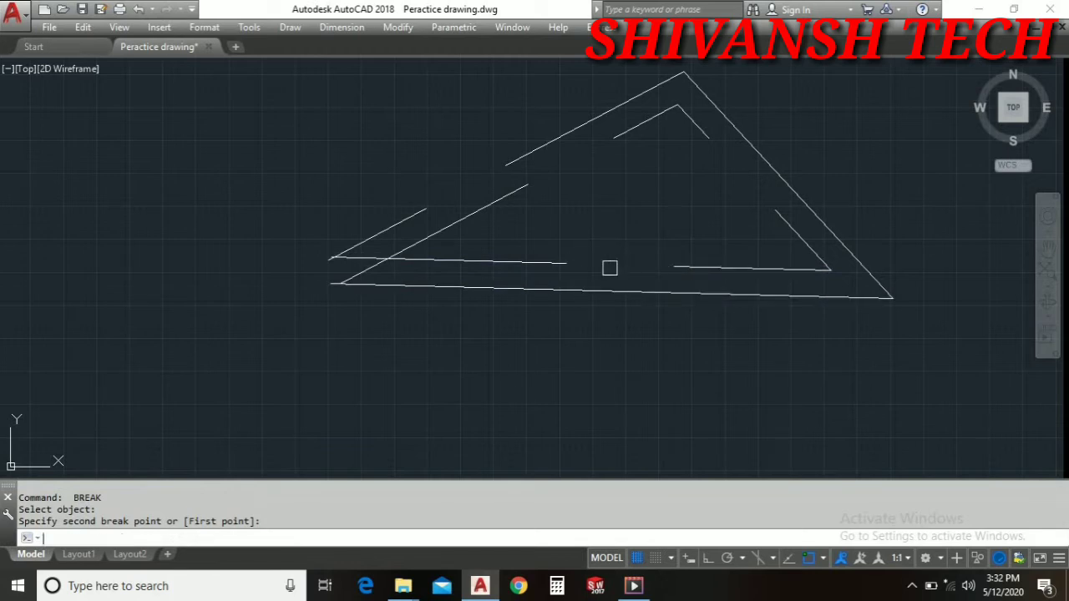
pyautogui.click(493, 288)
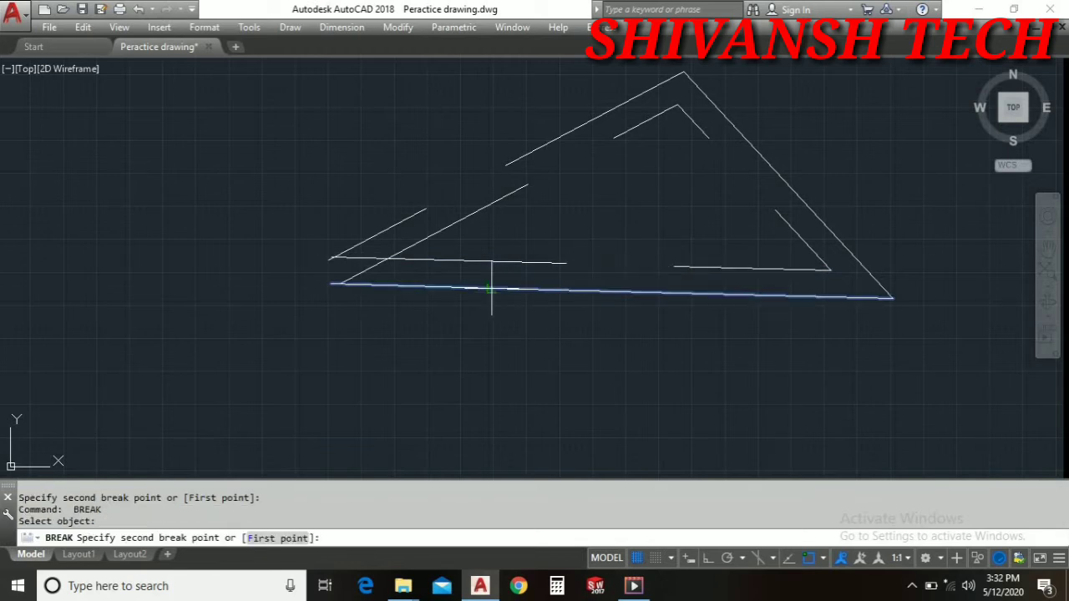
pyautogui.click(628, 292)
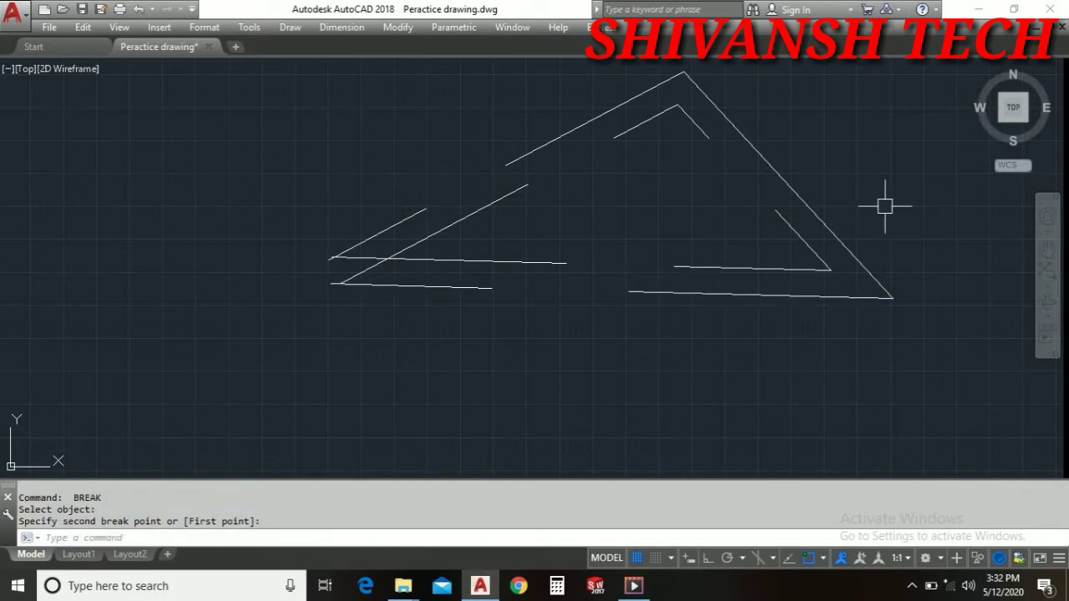
# Step: Draw a circle with a radius of about 9.65 in the empty area to the right of the triangle
pyautogui.scroll(-4, 620, 234)
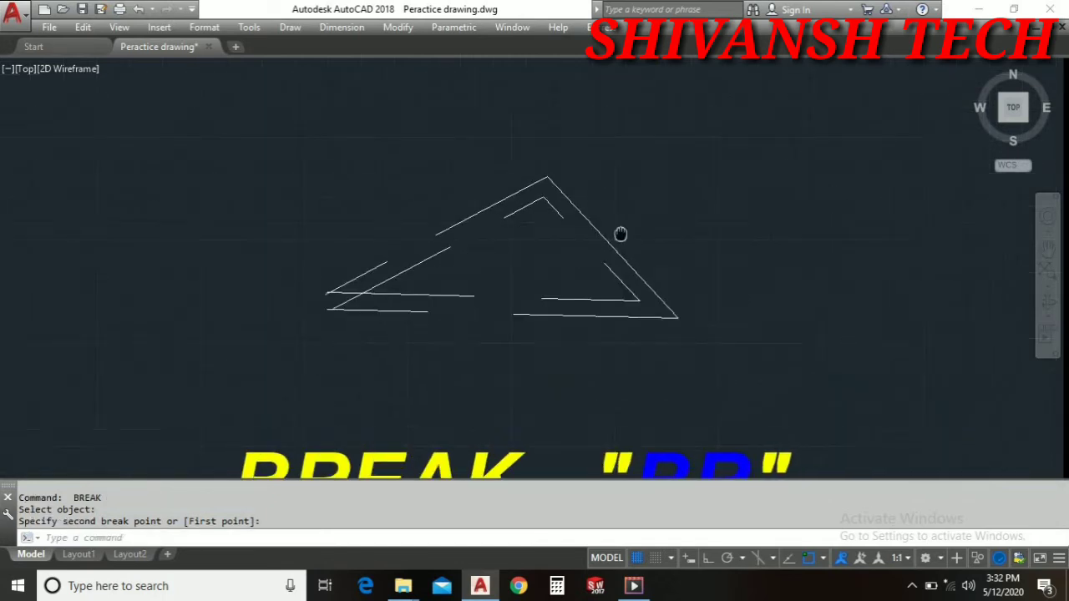
pyautogui.moveTo(518, 175); pyautogui.dragTo(327, 175, button='middle')
pyautogui.scroll(4, 437, 187)
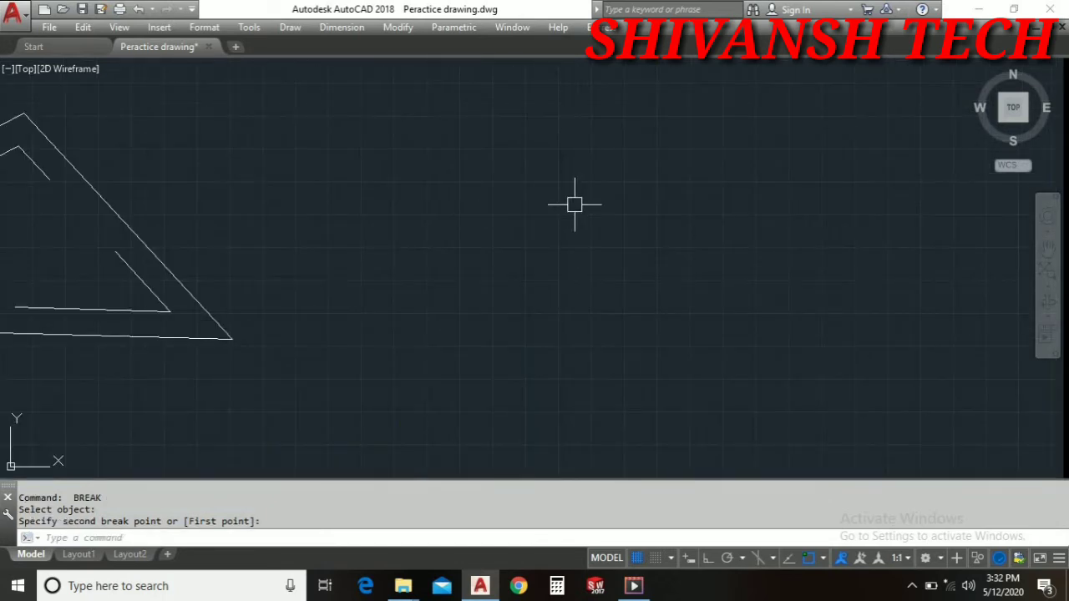
pyautogui.write('c')
pyautogui.press('Return')
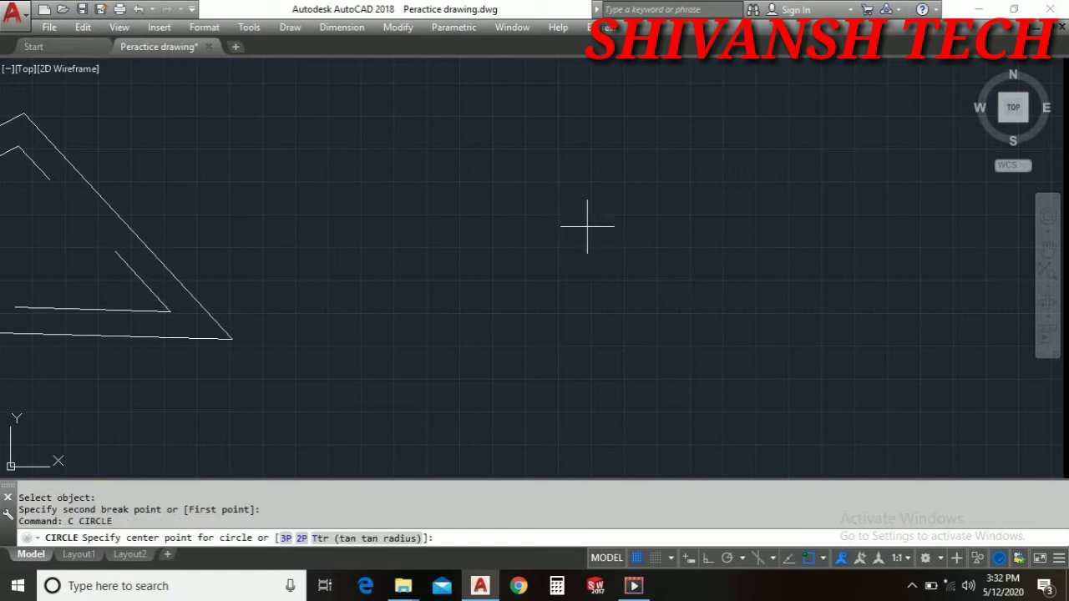
pyautogui.click(590, 223)
pyautogui.click(707, 270)
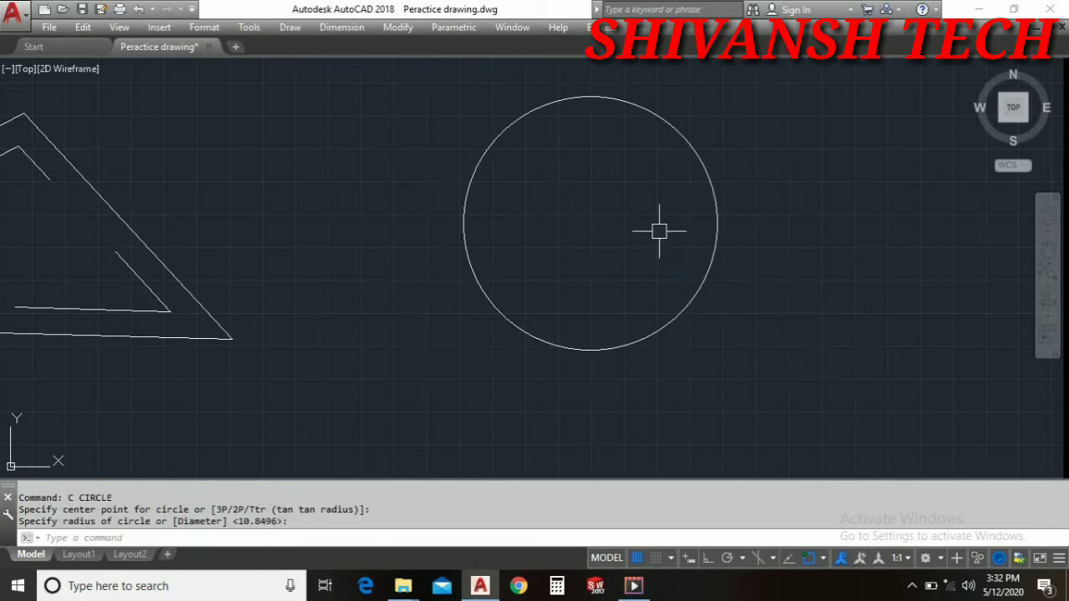
# Step: Draw a second, larger circle around the first one, centred close to the same point
pyautogui.write('c')
pyautogui.press('Return')
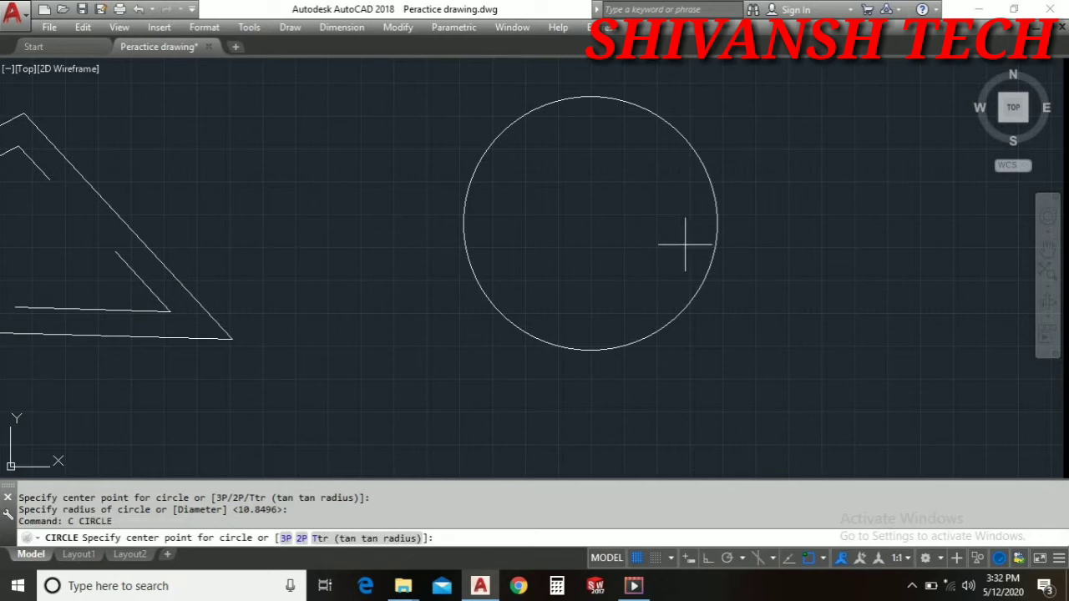
pyautogui.click(591, 223)
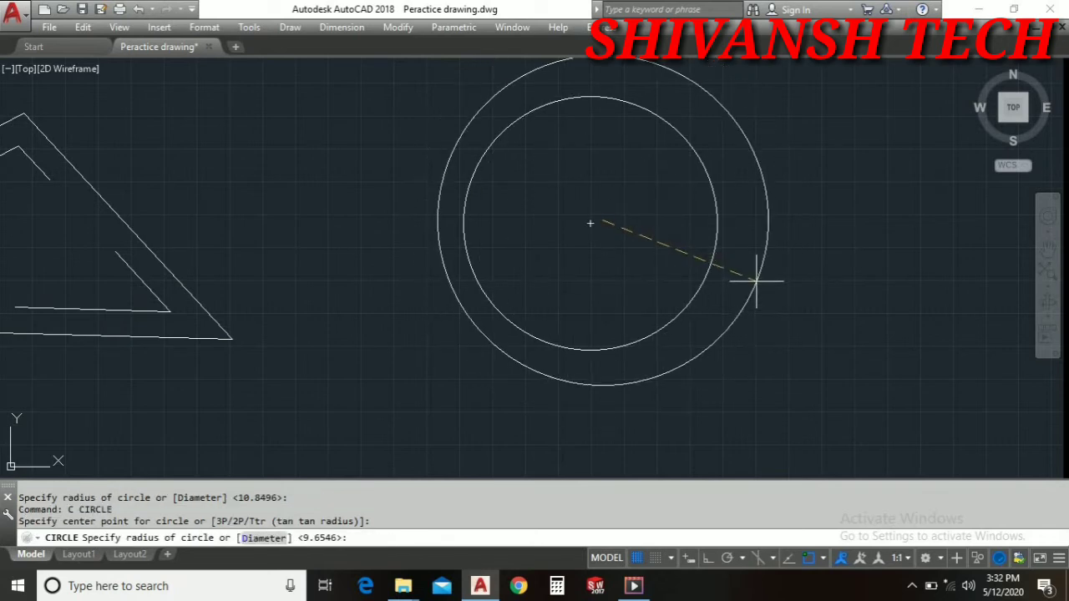
pyautogui.click(756, 292)
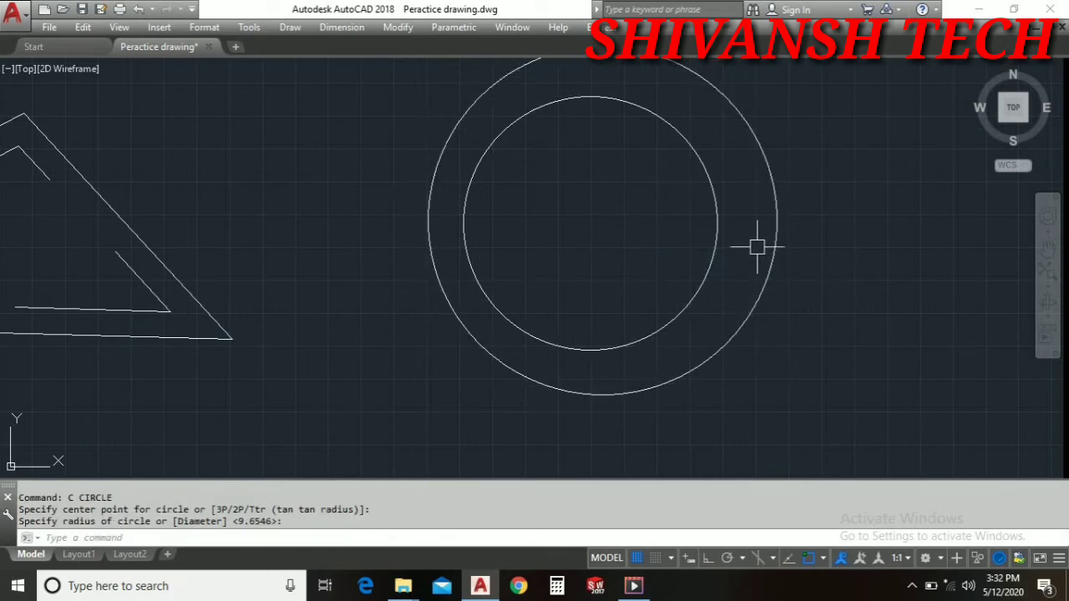
# Step: Break away the left half of the outer circle, from just right of its top to its bottom
pyautogui.scroll(-3, 697, 305)
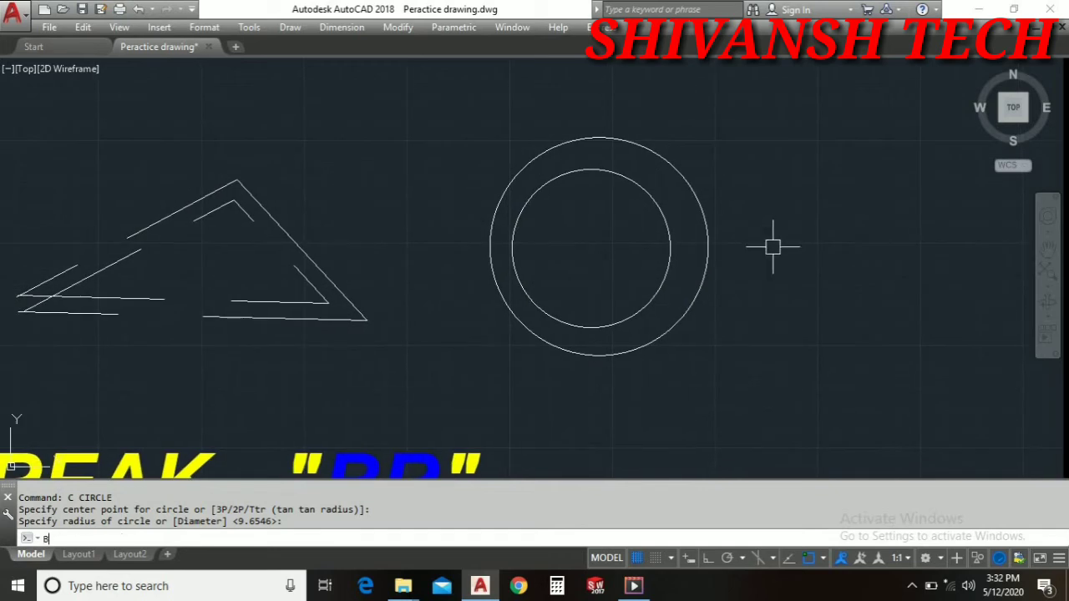
pyautogui.write('BR')
pyautogui.press('Return')
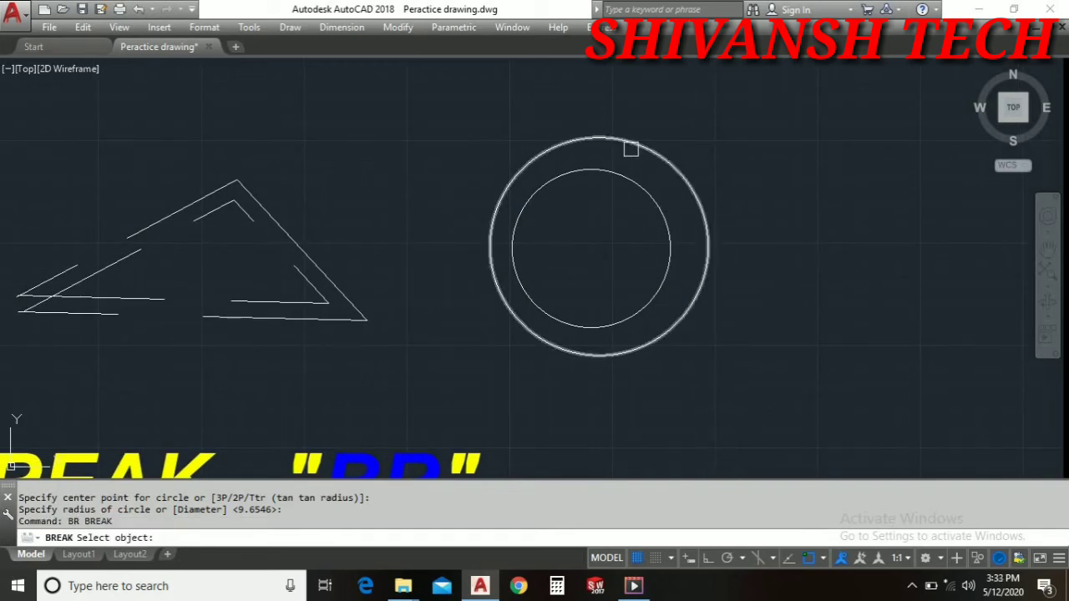
pyautogui.click(632, 141)
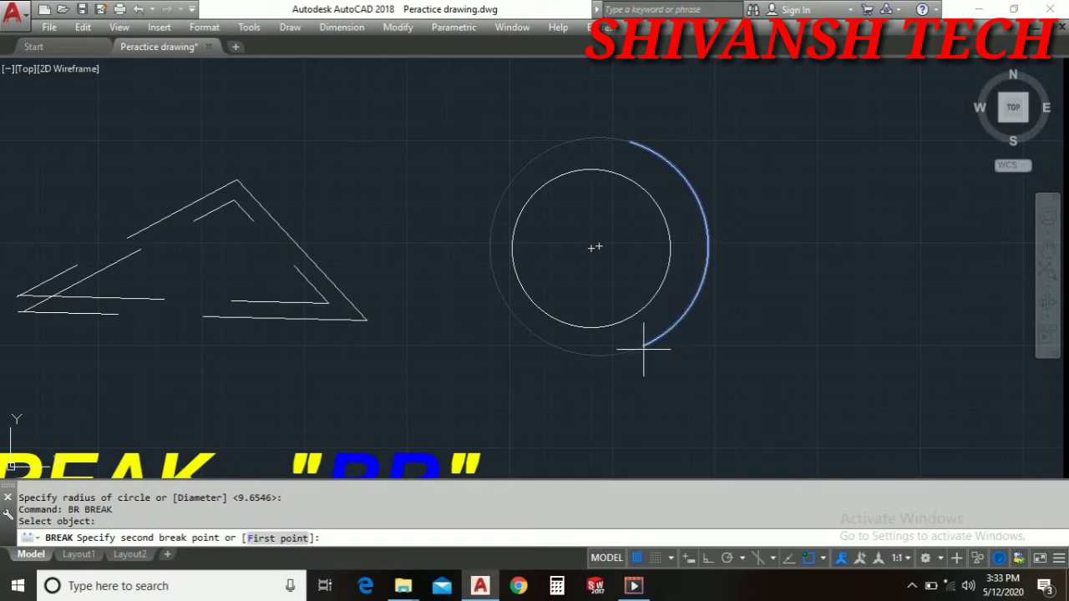
pyautogui.click(604, 356)
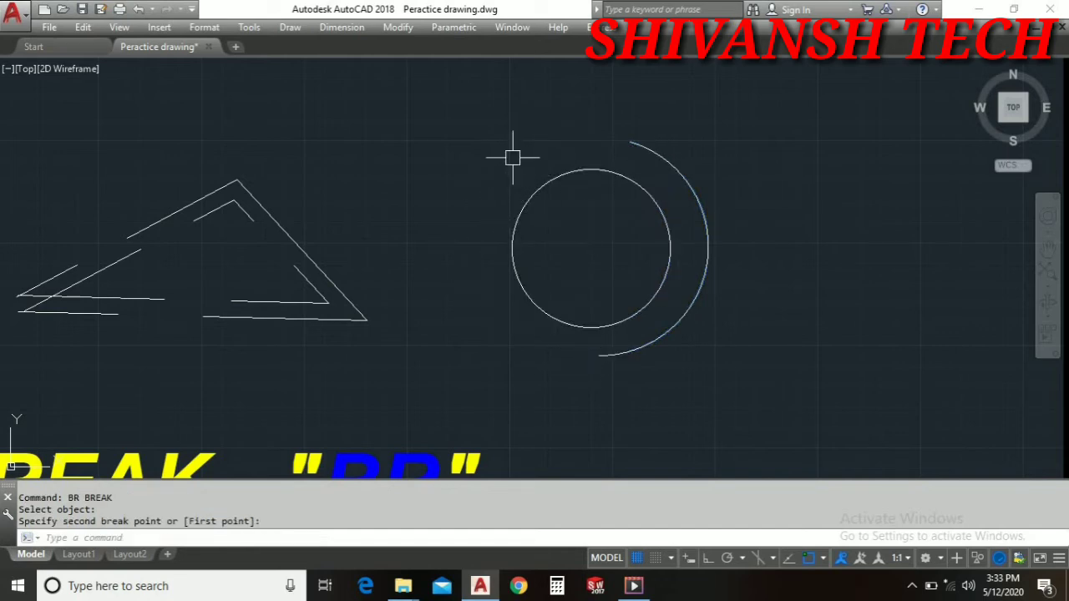
# Step: Break the inner circle from just right of its top to its lower left, removing the upper-left arc
pyautogui.press('Return')
pyautogui.press('Return')
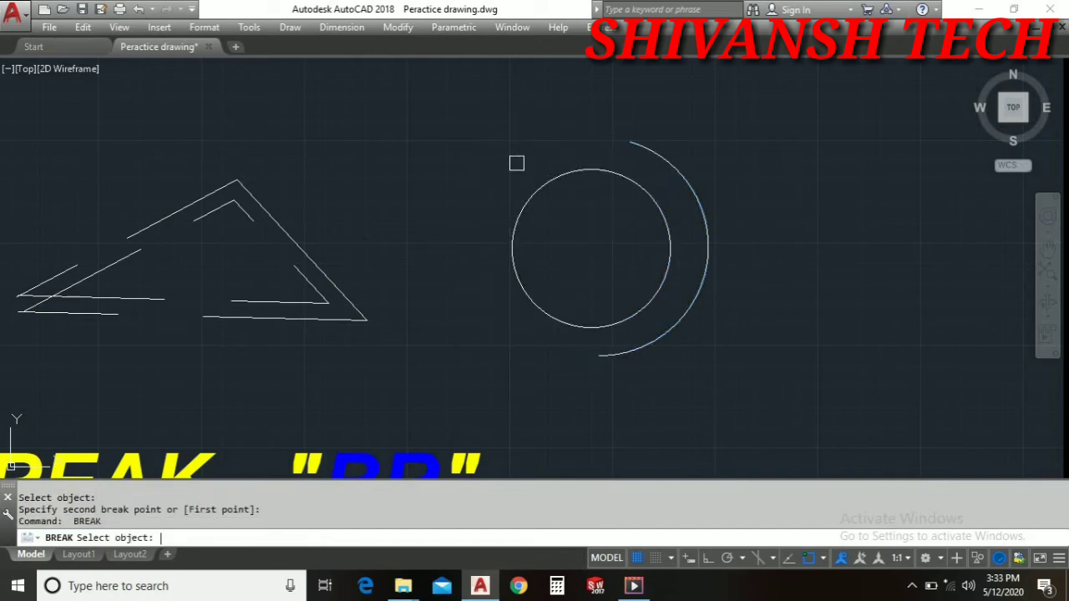
pyautogui.click(603, 171)
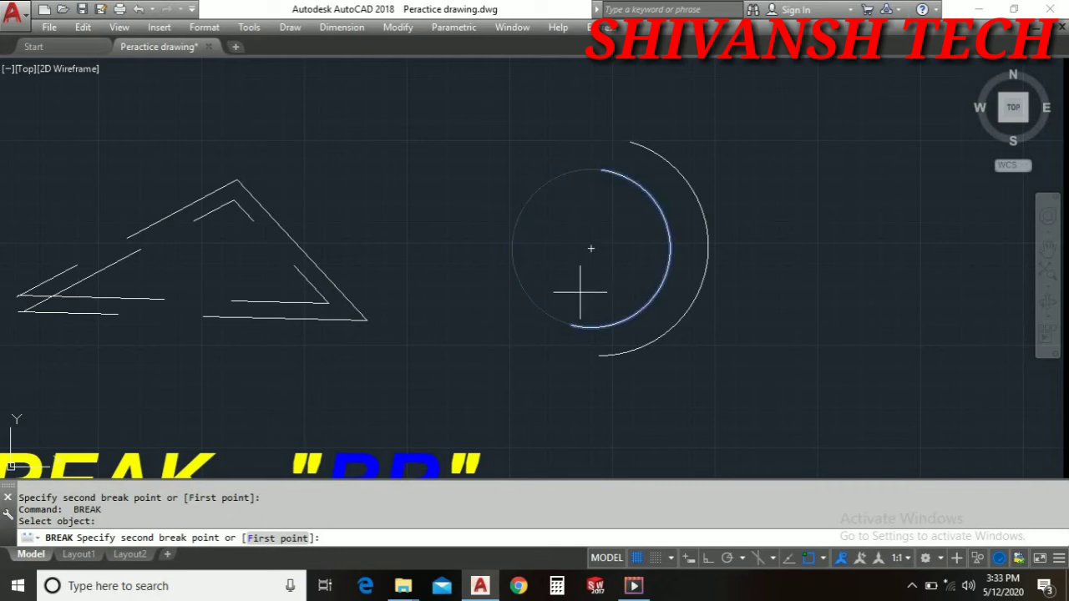
pyautogui.click(521, 293)
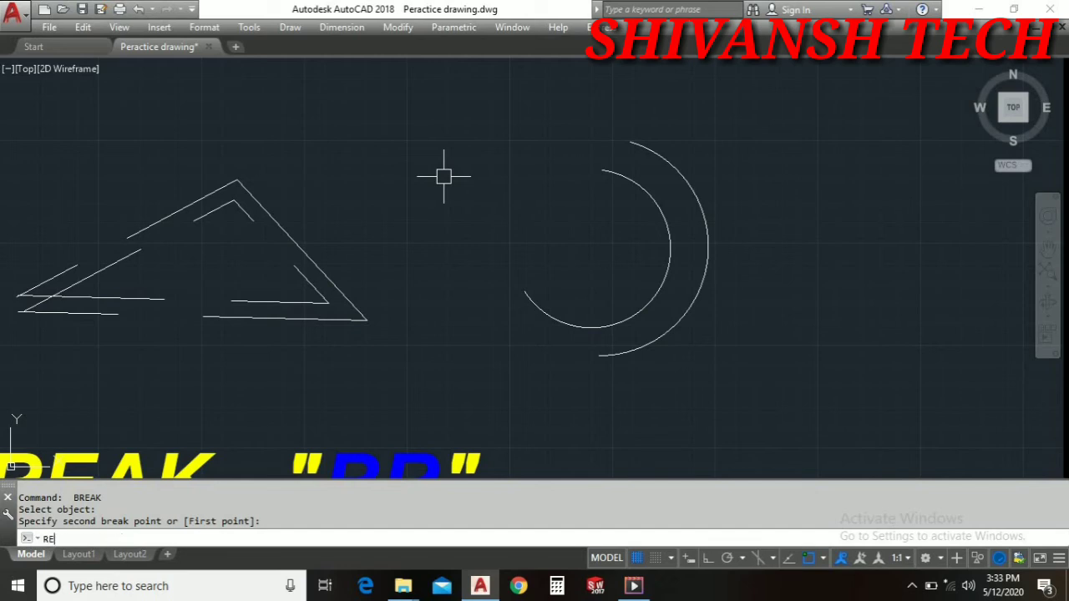
# Step: Regenerate the model and draw a wide rectangle in the empty area to the right of the two arcs
pyautogui.write('RE')
pyautogui.press('Return')
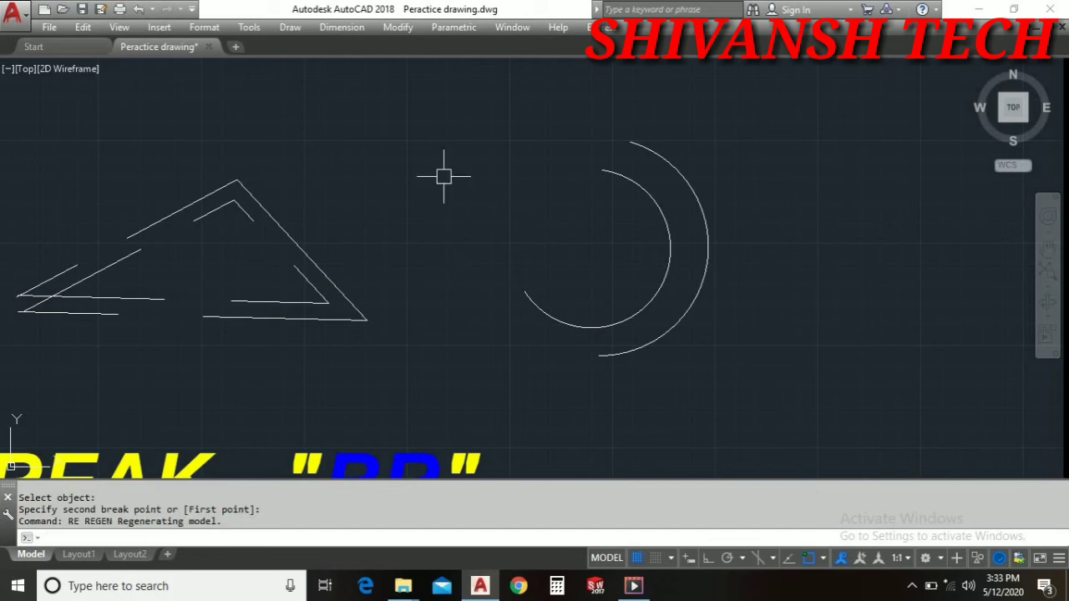
pyautogui.write('REC')
pyautogui.press('Return')
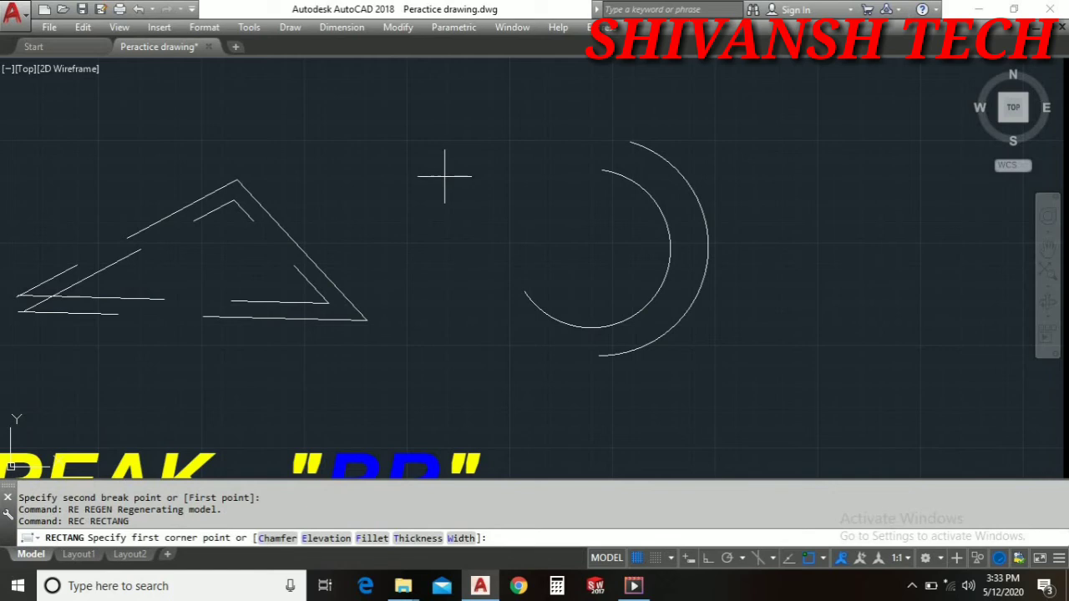
pyautogui.moveTo(810, 246); pyautogui.dragTo(595, 251, button='middle')
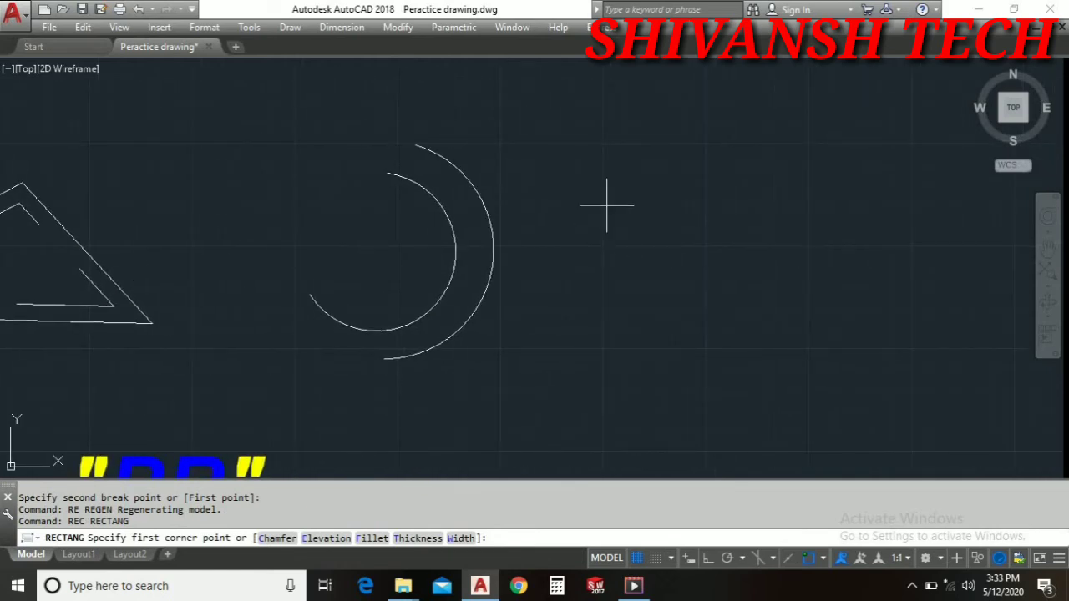
pyautogui.click(601, 175)
pyautogui.moveTo(965, 338); pyautogui.dragTo(790, 326, button='middle')
pyautogui.click(857, 331)
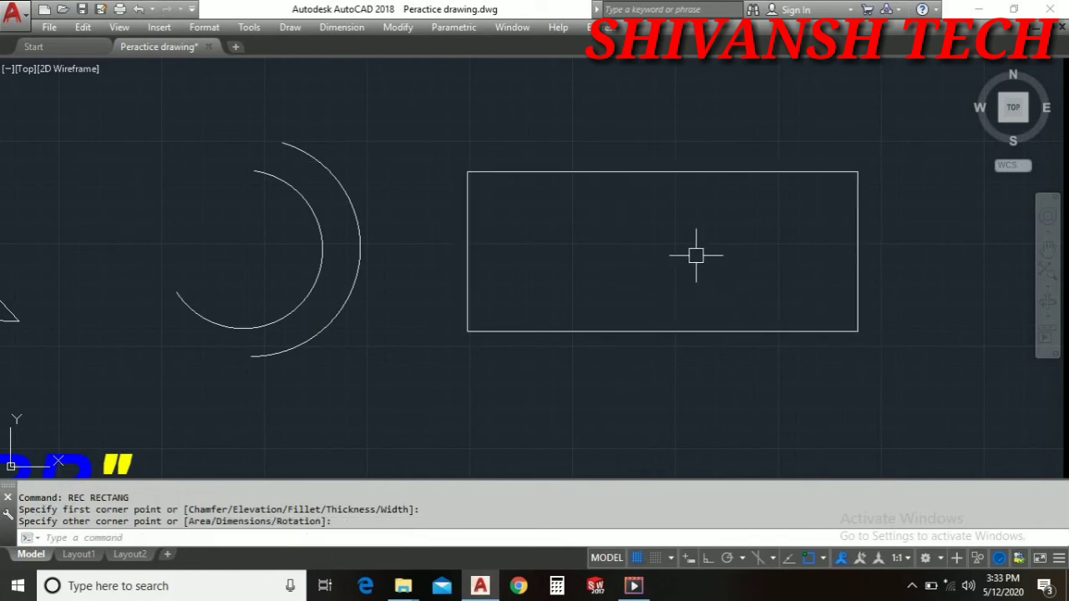
# Step: Break a gap in the rectangle's top edge and another in its right edge
pyautogui.press('Return')
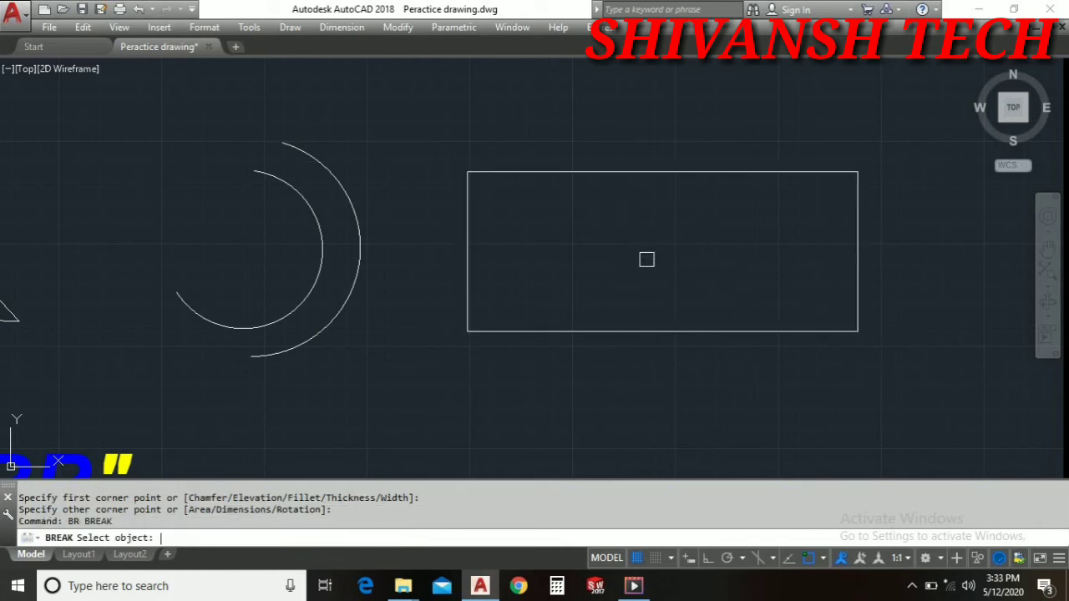
pyautogui.click(579, 172)
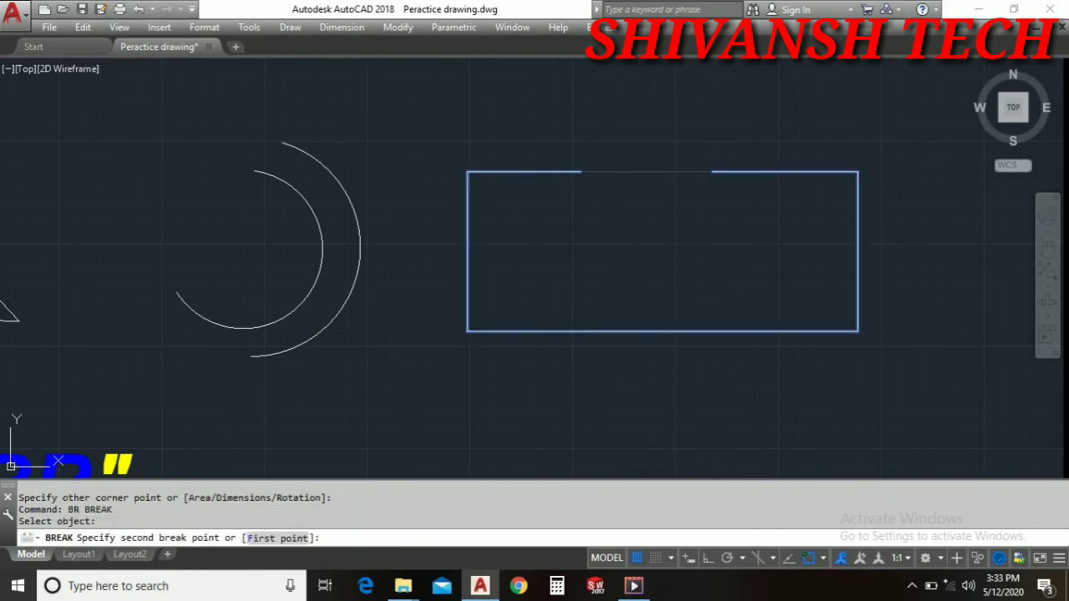
pyautogui.click(713, 172)
pyautogui.press('Return')
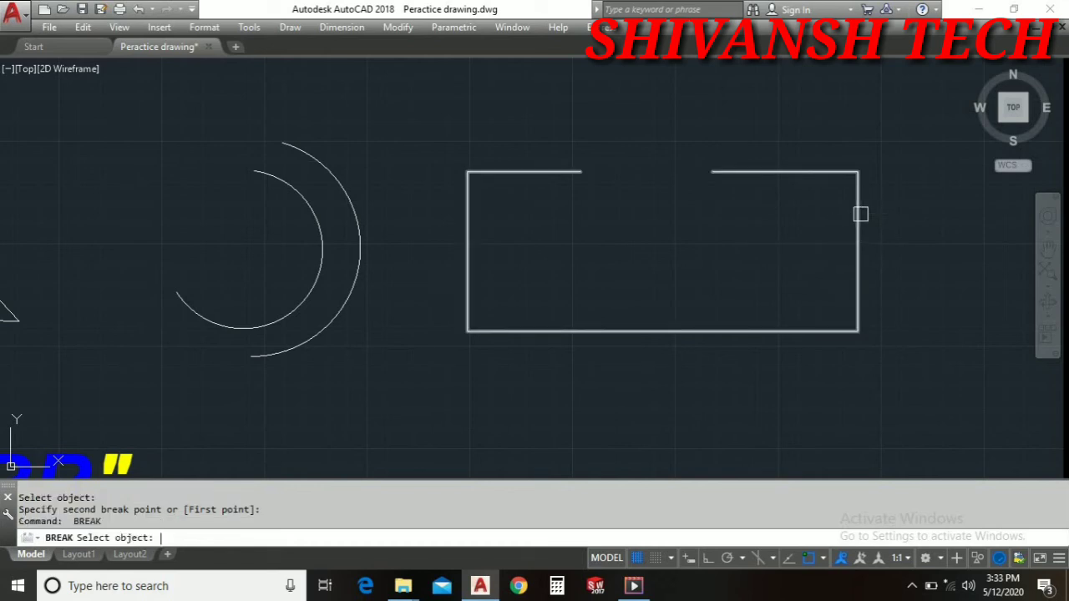
pyautogui.click(858, 208)
pyautogui.click(869, 284)
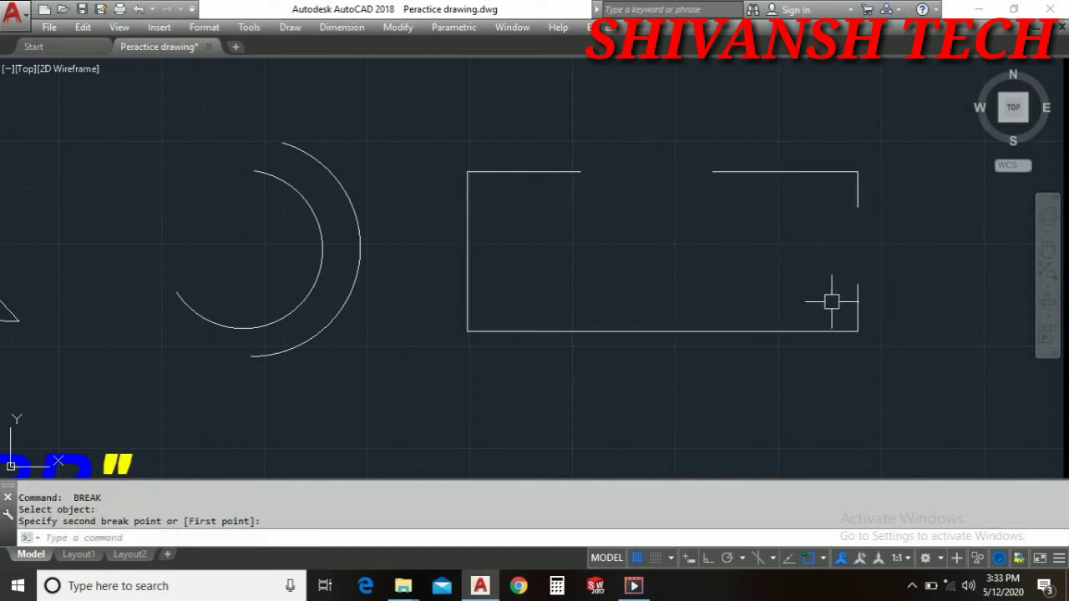
# Step: Break a gap in the rectangle's bottom edge and another in its left edge
pyautogui.press('Return')
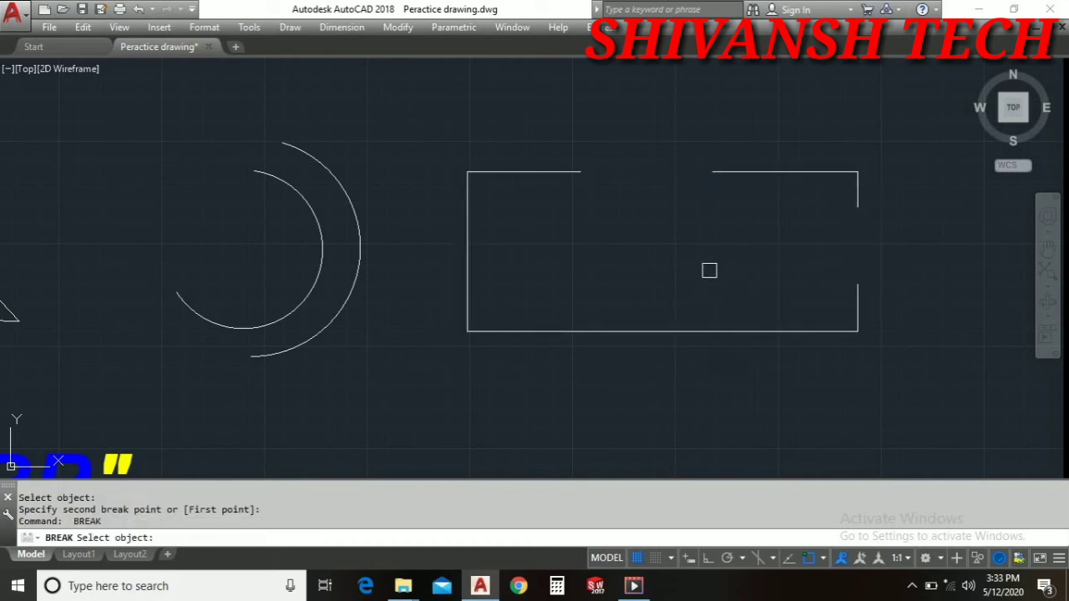
pyautogui.click(613, 323)
pyautogui.click(795, 344)
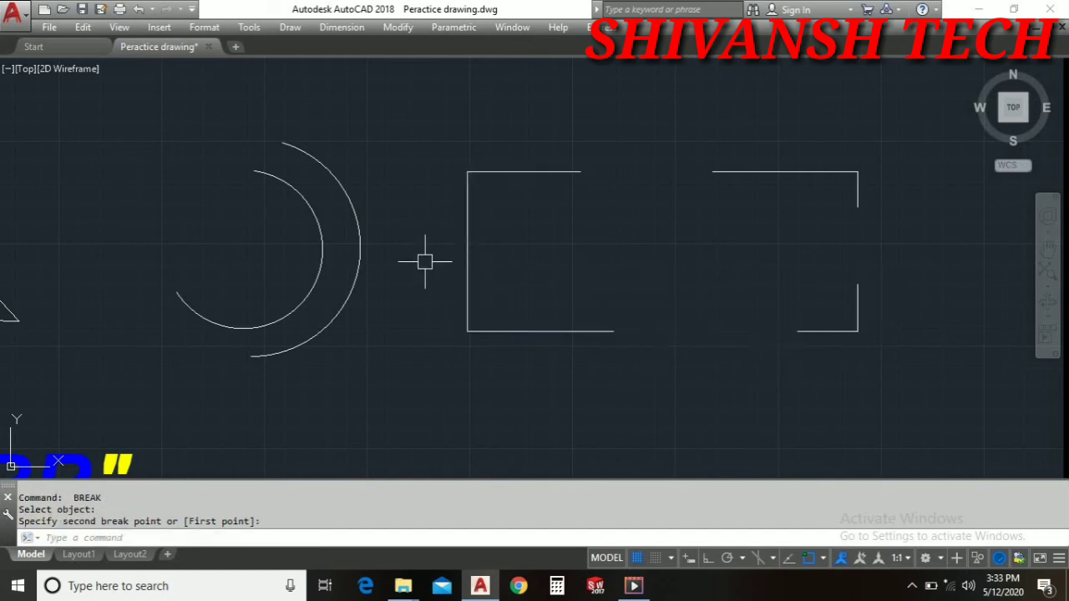
pyautogui.press('Return')
pyautogui.click(468, 209)
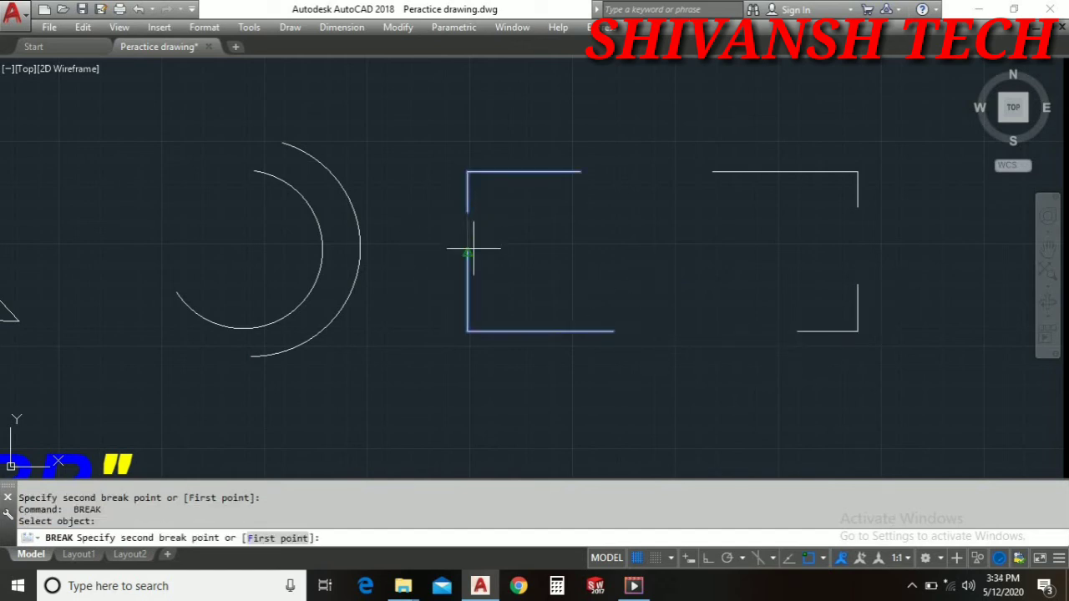
pyautogui.click(469, 283)
pyautogui.moveTo(697, 241); pyautogui.dragTo(630, 228, button='middle')
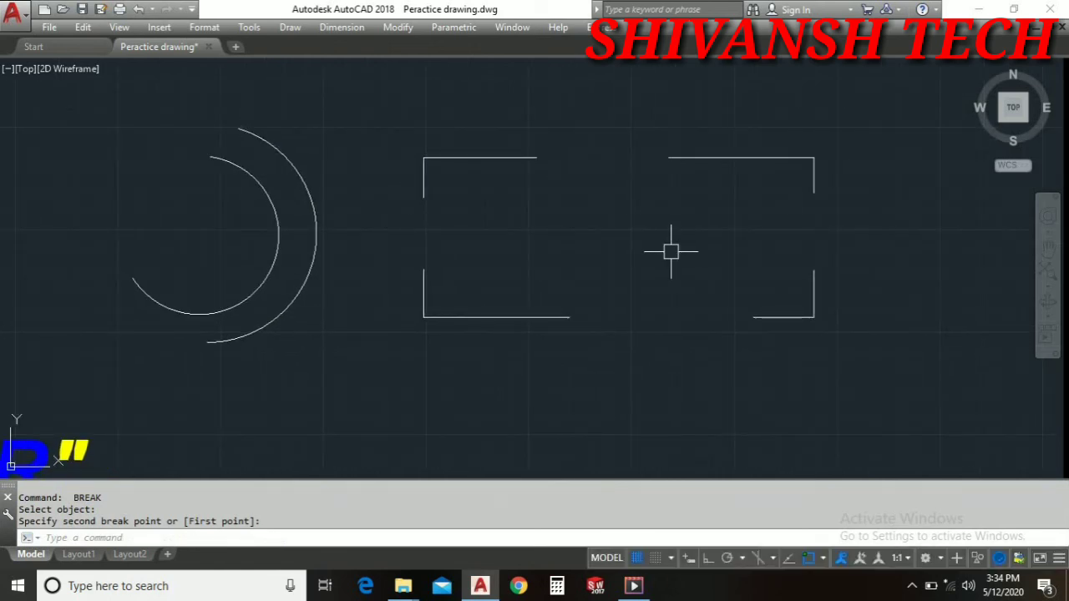
pyautogui.scroll(-6, 678, 249)
pyautogui.moveTo(699, 255)
pyautogui.mouseDown(button='middle')
pyautogui.moveTo(758, 275)
pyautogui.moveTo(696, 274)
pyautogui.mouseUp(button='middle')
pyautogui.scroll(3, 615, 275)
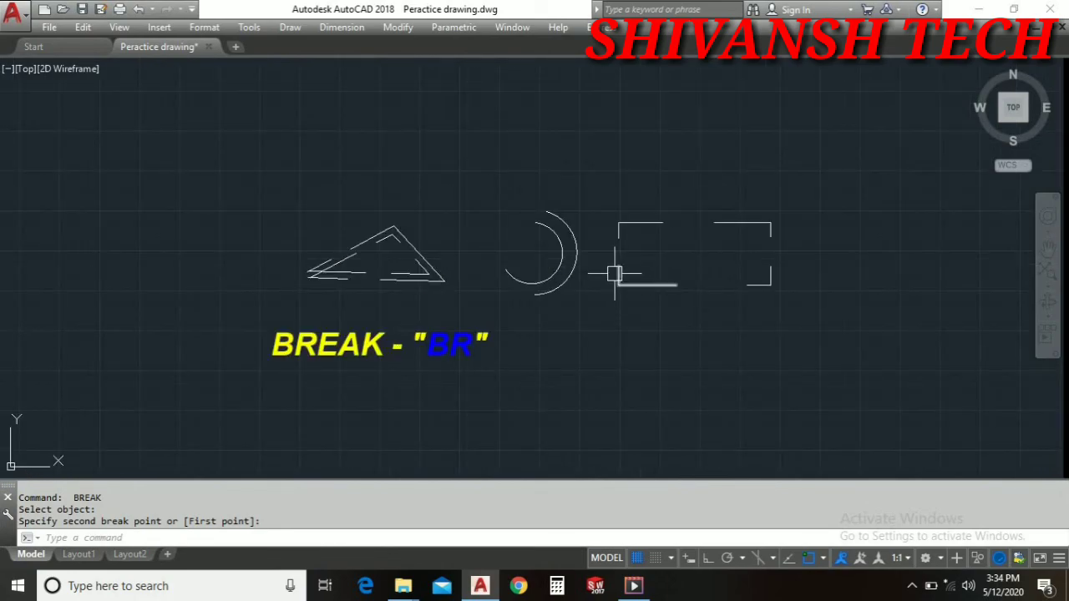